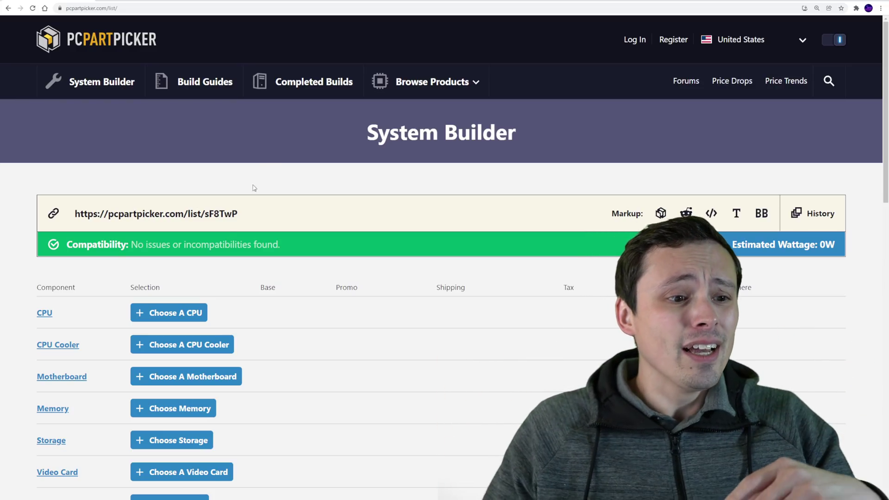
Open the Choose A Video Card list
scroll(252, 190, down, 3)
scroll(247, 264, down, 1)
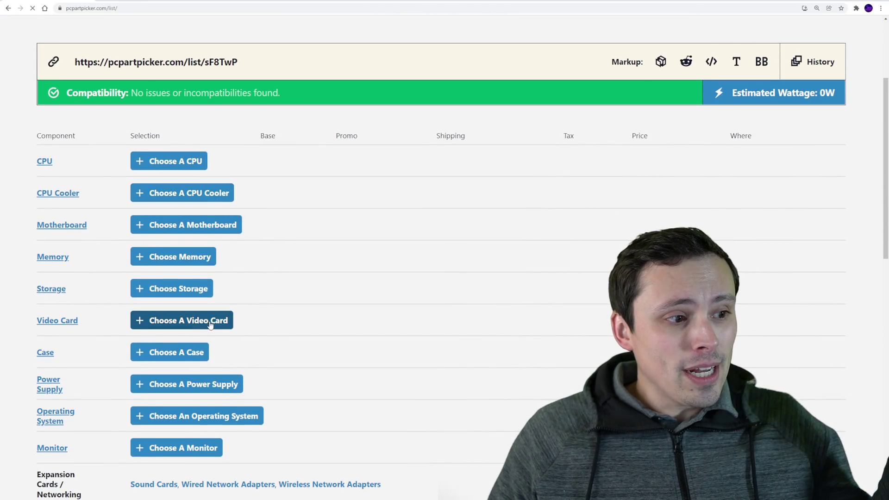
click(207, 325)
scroll(378, 255, down, 2)
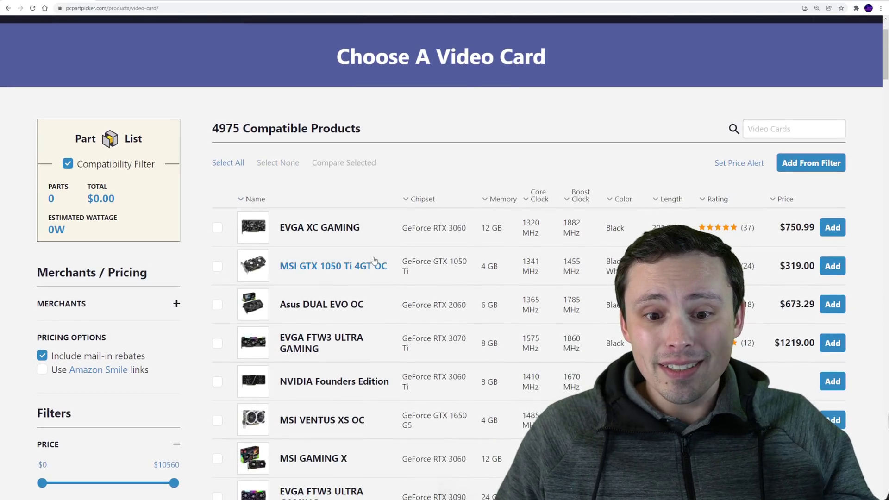
scroll(736, 181, up, 2)
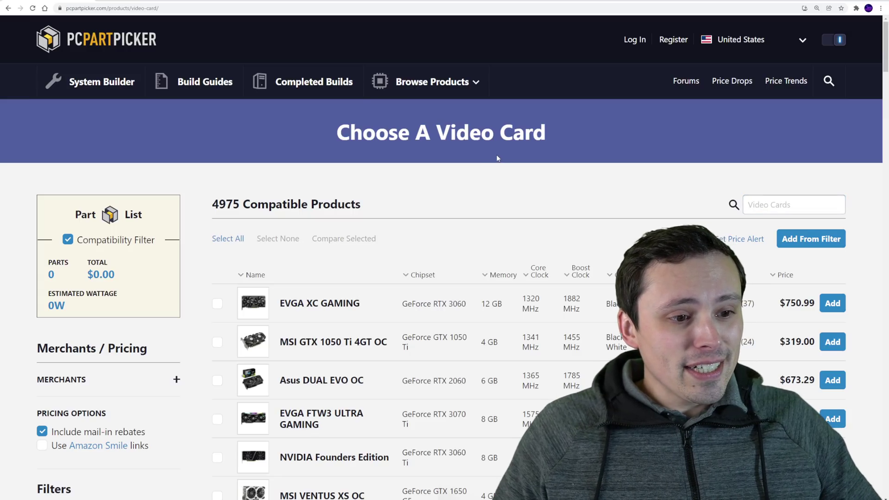
Filter video cards by 'rx 66' and sort by price, cheapest at $459.98
click(769, 207)
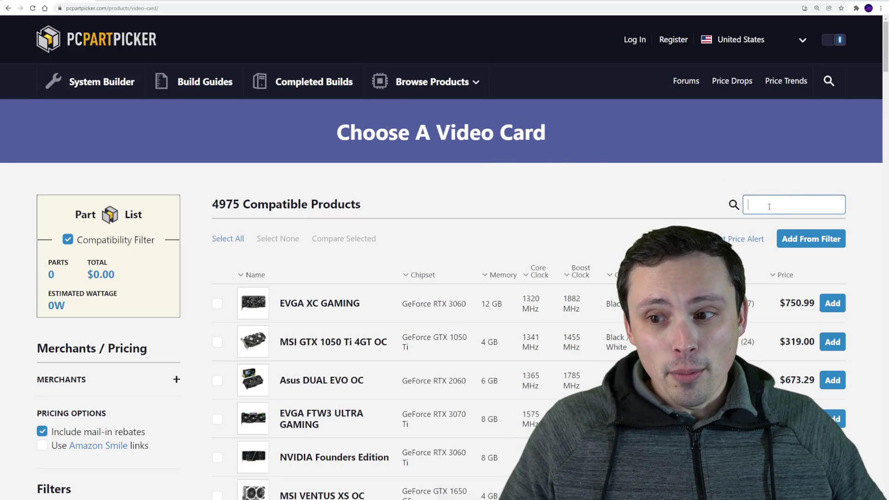
text(rx 6600)
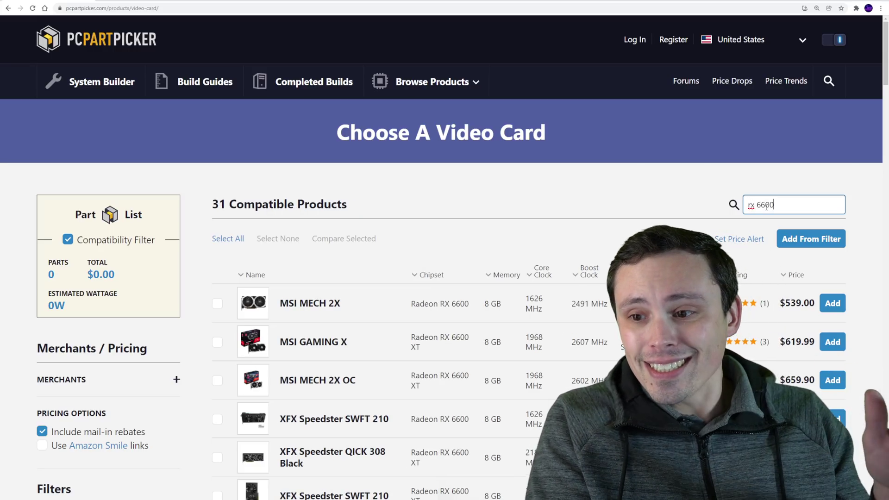
click(793, 276)
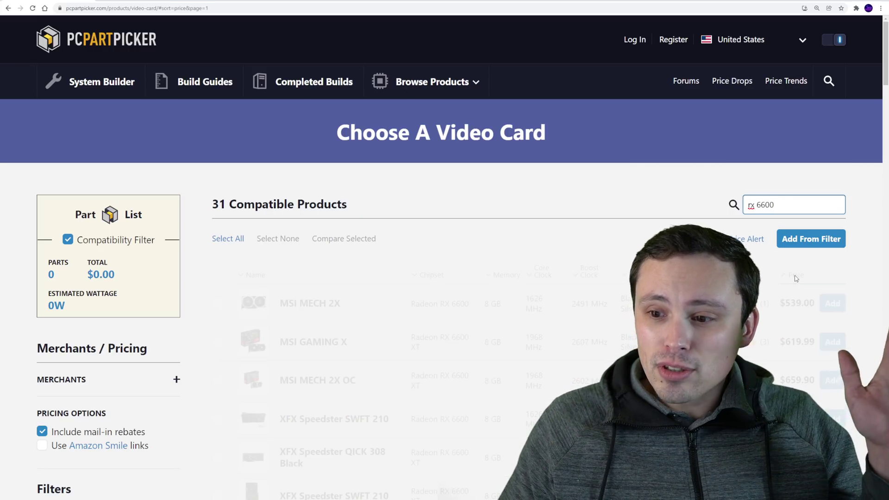
scroll(657, 227, down, 2)
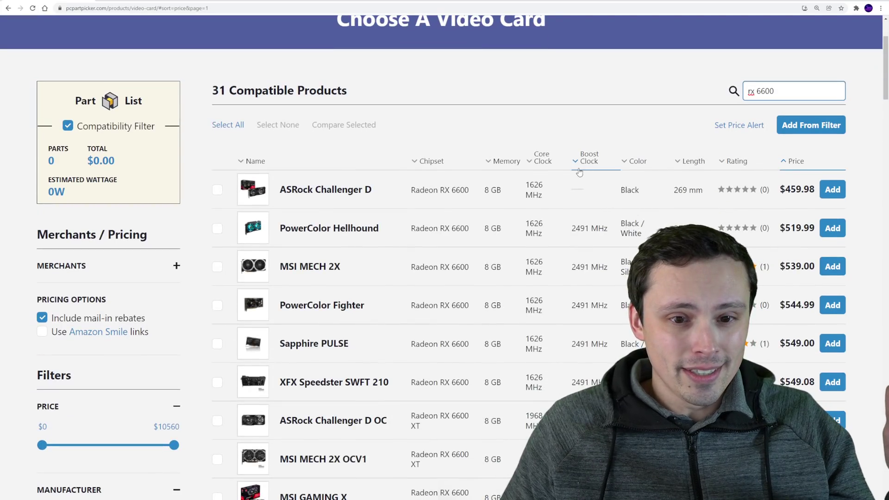
drag(780, 189, 807, 189)
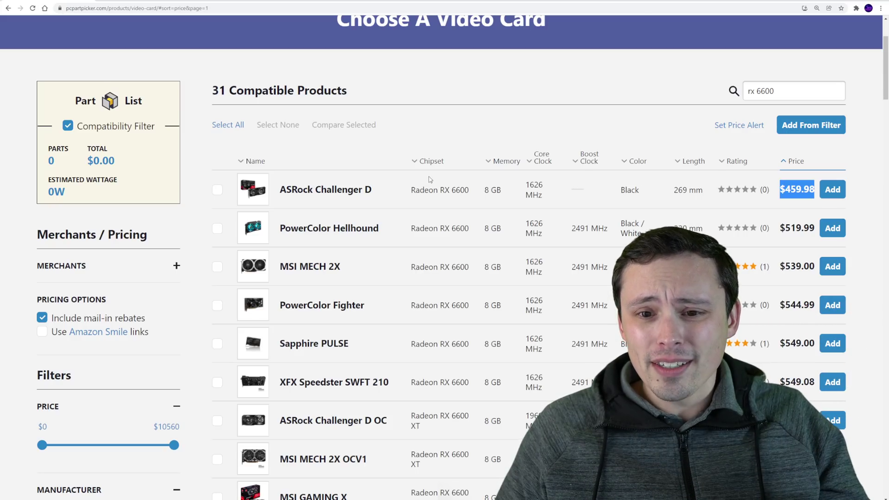
click(828, 191)
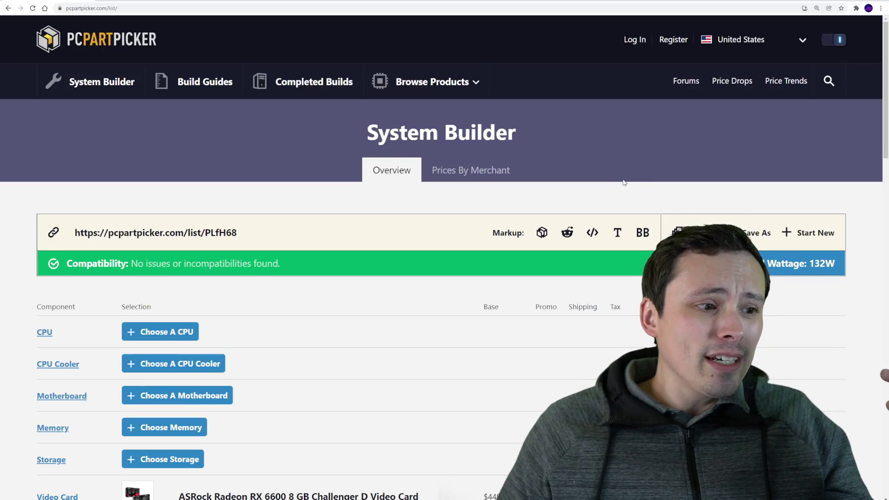
scroll(454, 225, down, 5)
scroll(454, 225, down, 2)
scroll(440, 216, up, 1)
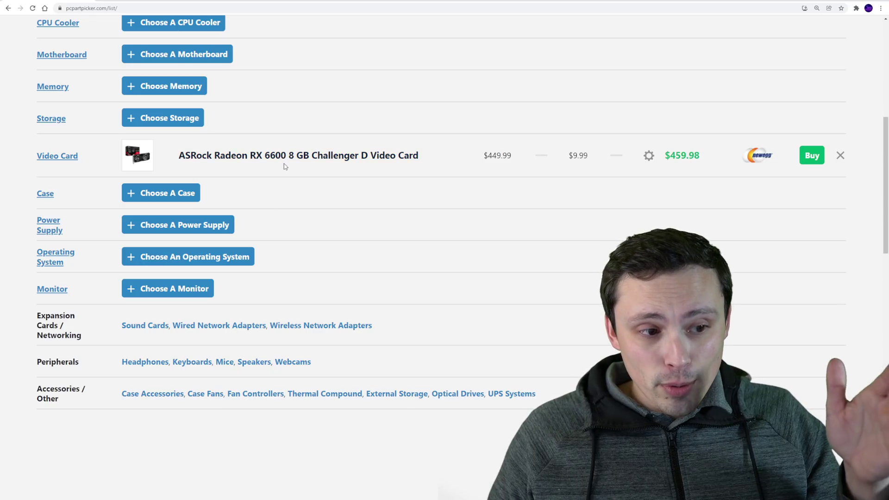
scroll(293, 175, up, 3)
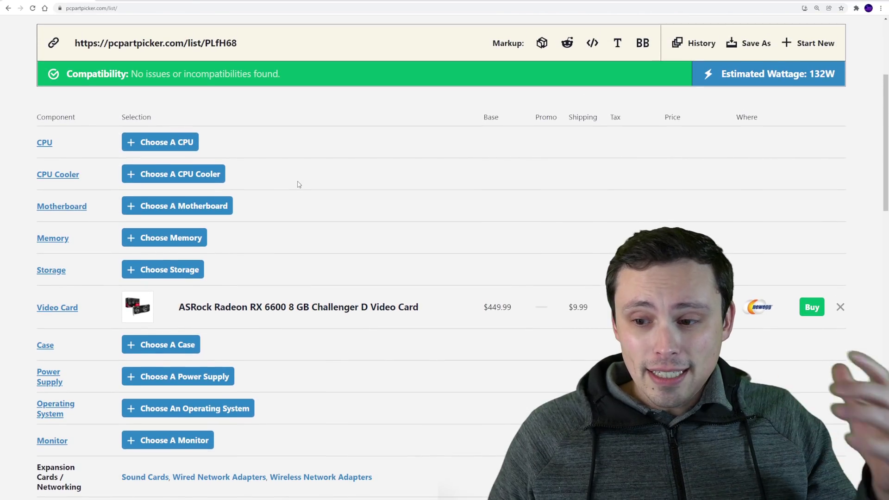
scroll(355, 200, down, 2)
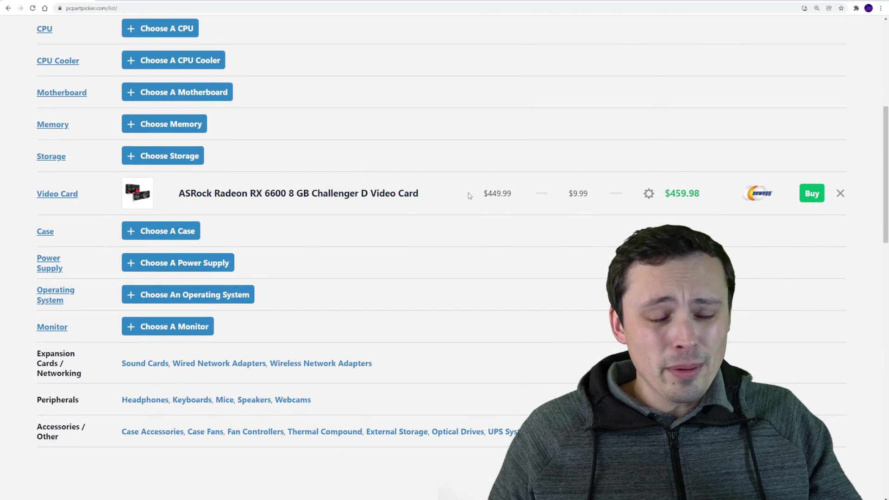
scroll(352, 189, up, 1)
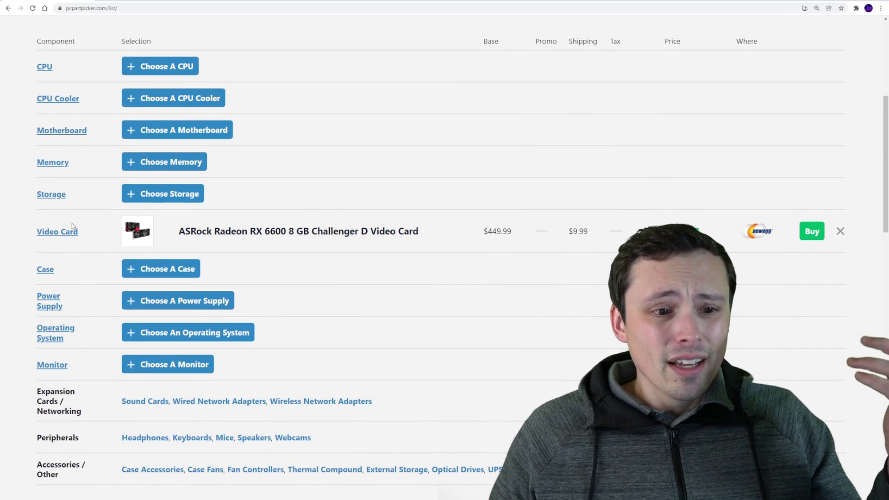
View the ASRock RX 6600 product page, then return to the parts list
click(254, 232)
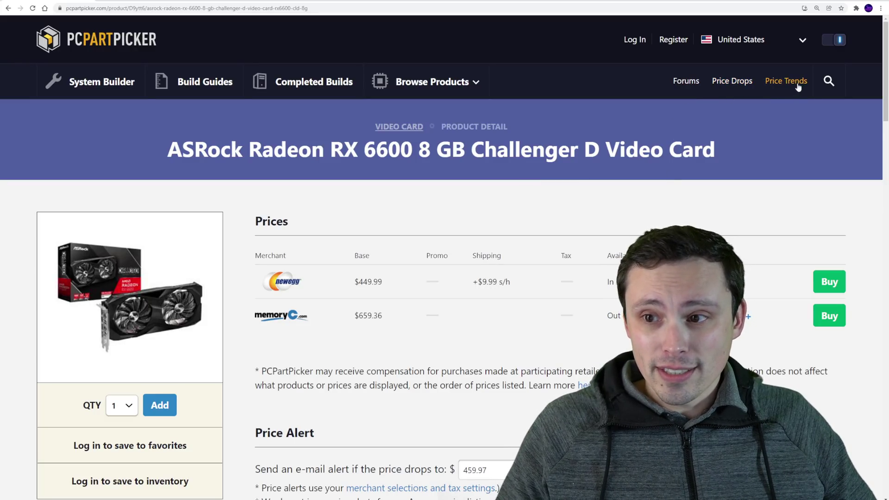
click(820, 87)
scroll(457, 178, down, 4)
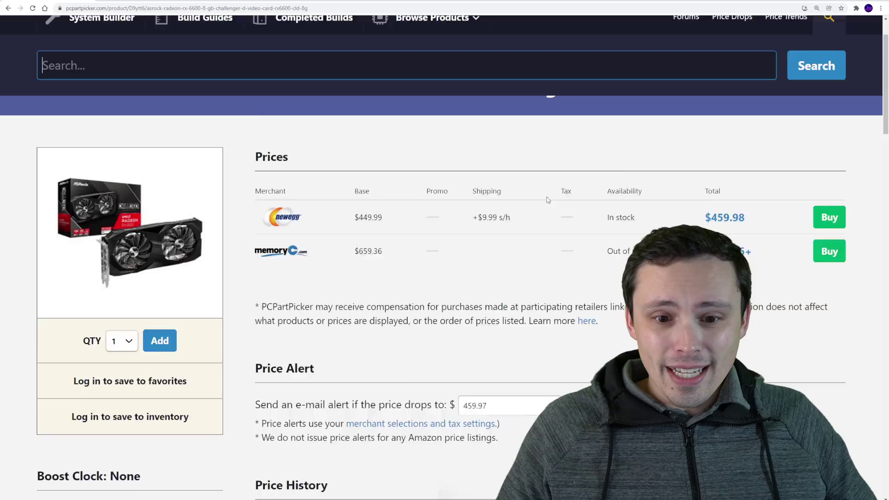
scroll(457, 178, up, 3)
key(alt+Left)
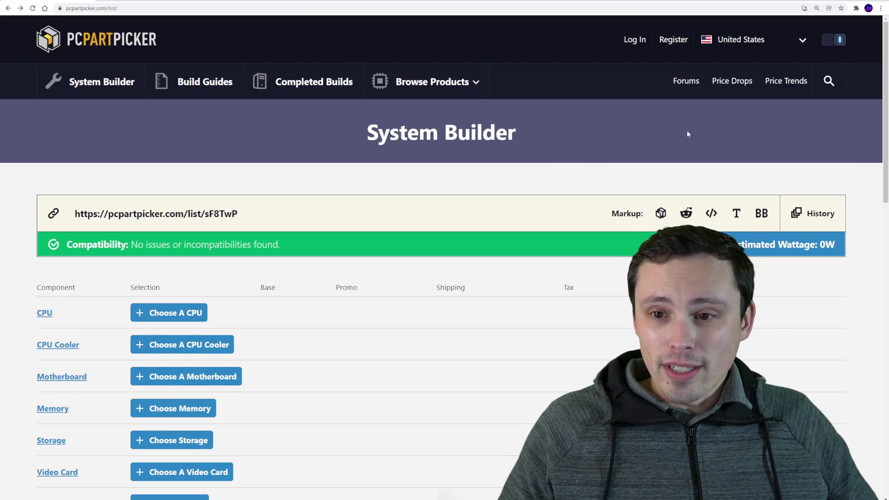
scroll(704, 158, down, 2)
scroll(720, 183, up, 2)
Search the whole site for 'rtx 3060' and browse the matching cards
click(828, 82)
text(rtx)
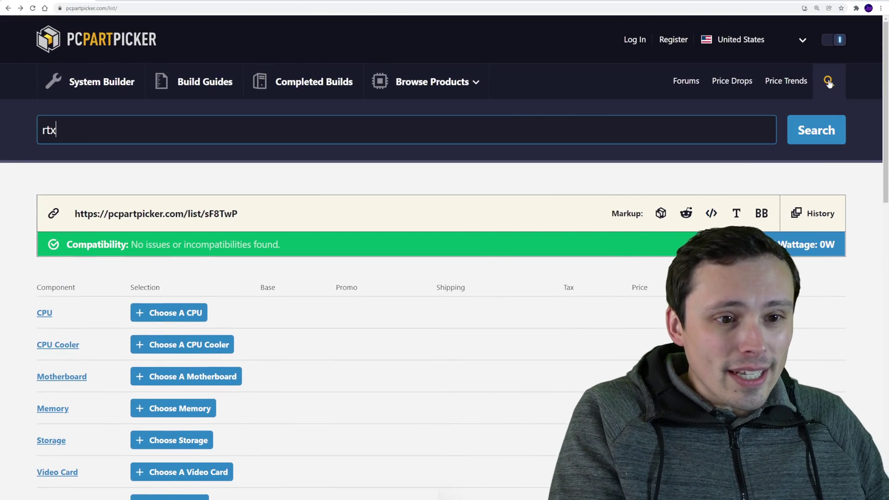
key(BackSpace)
text(x 3060)
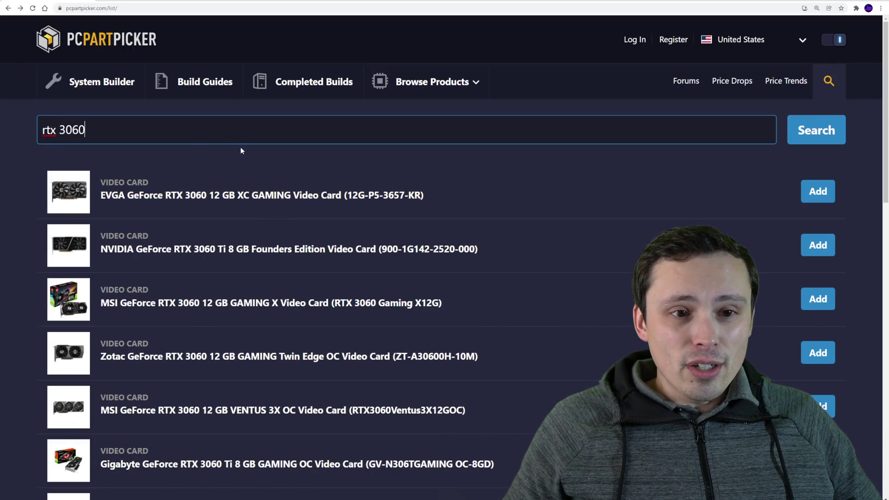
scroll(263, 180, down, 8)
scroll(263, 180, down, 5)
scroll(252, 188, up, 13)
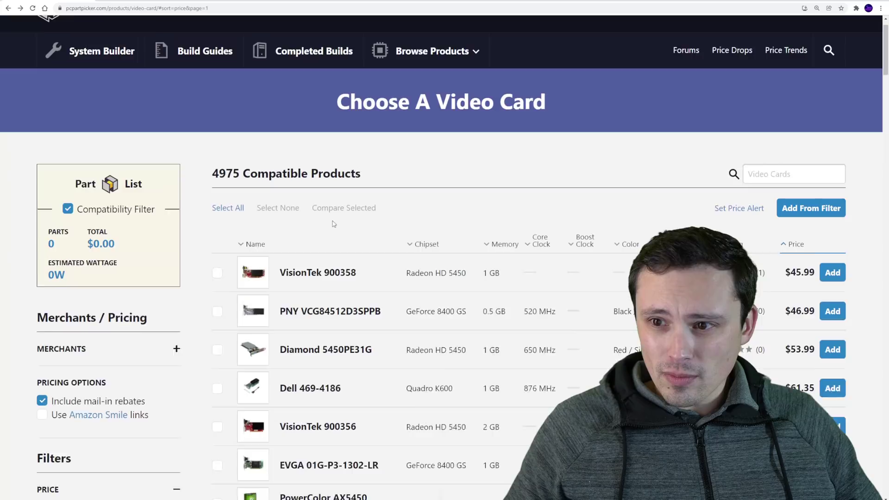
Filter video cards by 'rtx 3060', noting the cheapest at $749.67
click(753, 207)
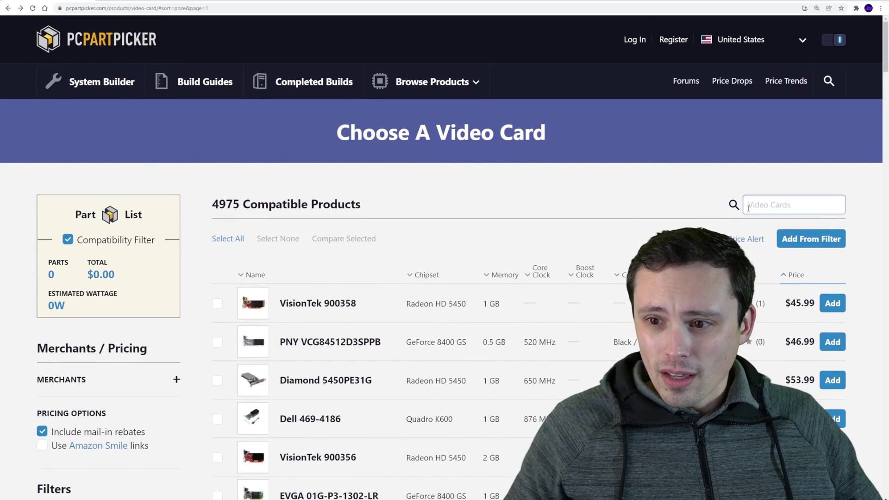
text(rtx )
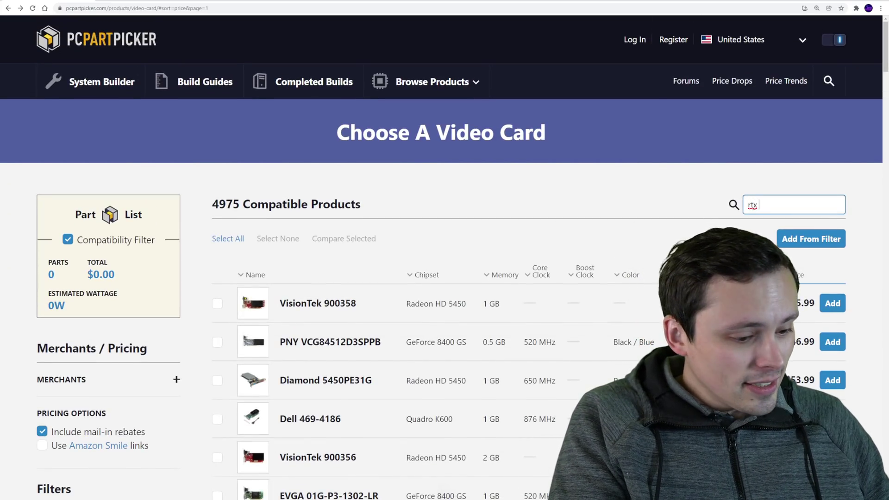
text(3060)
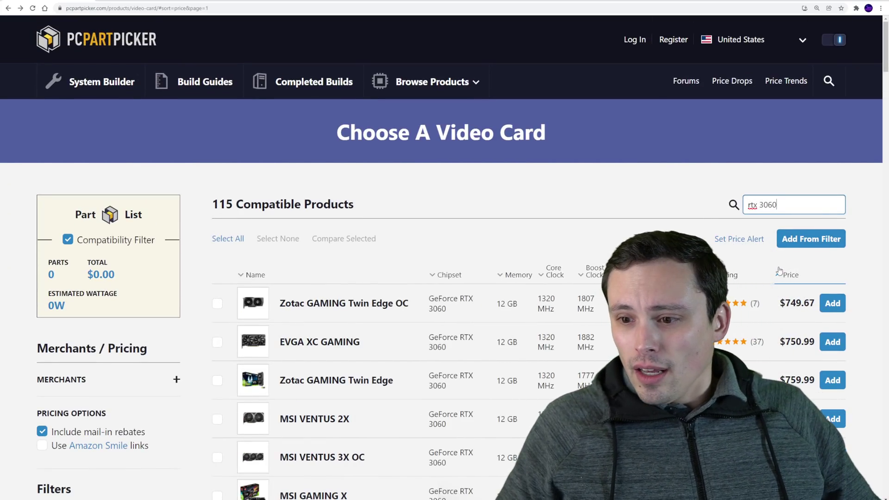
scroll(777, 276, down, 4)
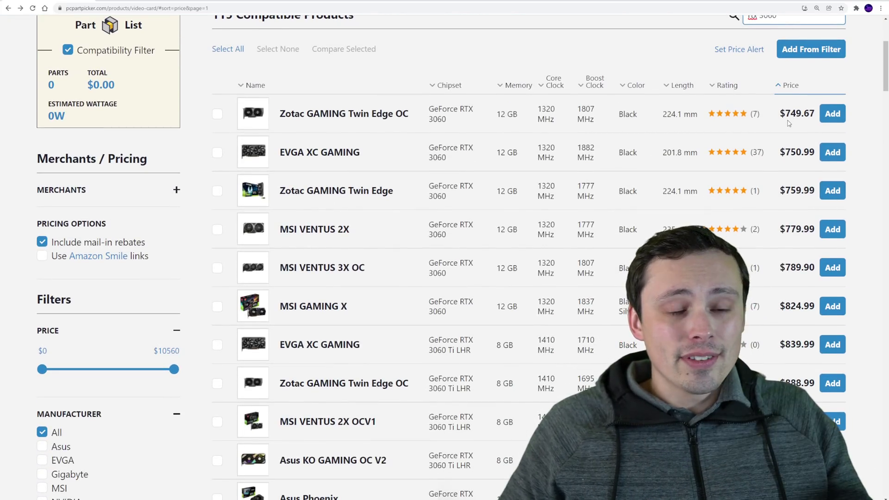
scroll(678, 141, up, 3)
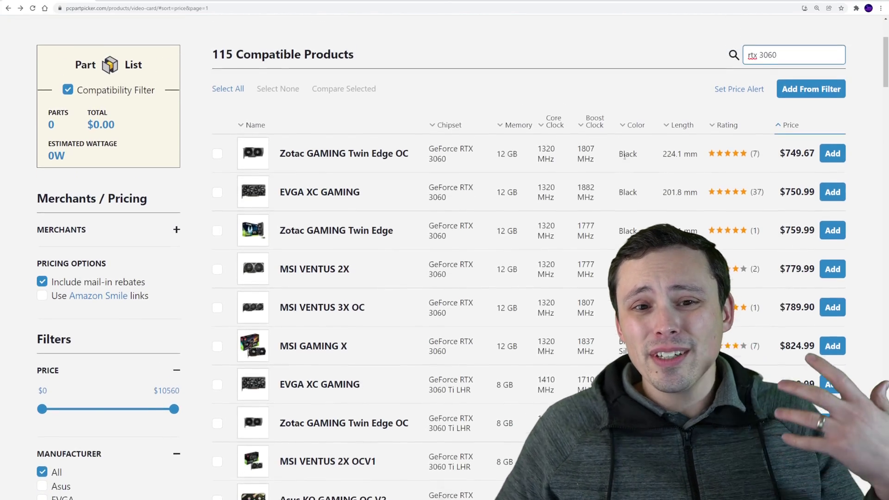
scroll(613, 165, up, 1)
drag(789, 166, 742, 167)
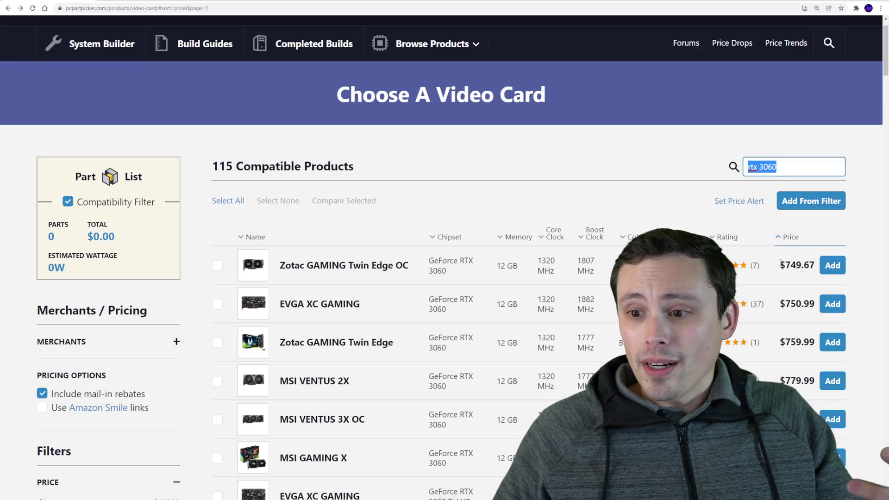
drag(781, 263, 820, 270)
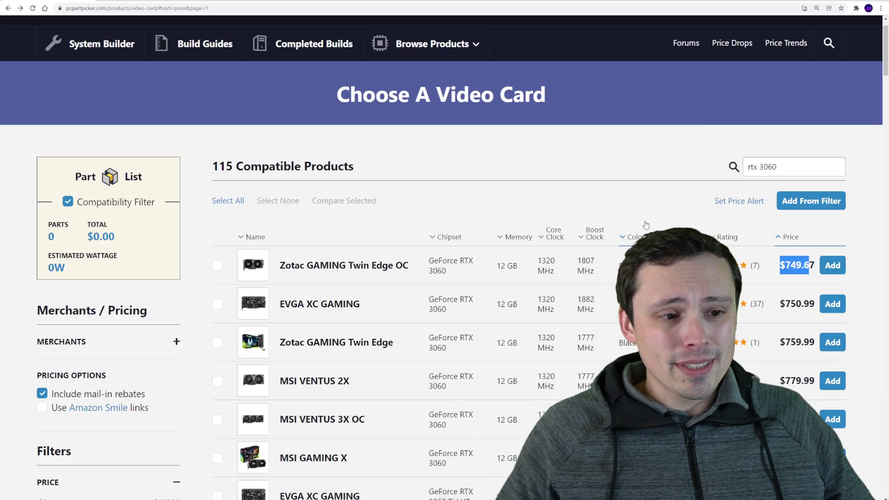
Change the filter to 'rtx 3050', cheapest being the Zotac Twin Edge OC at $429.99
drag(783, 168, 768, 168)
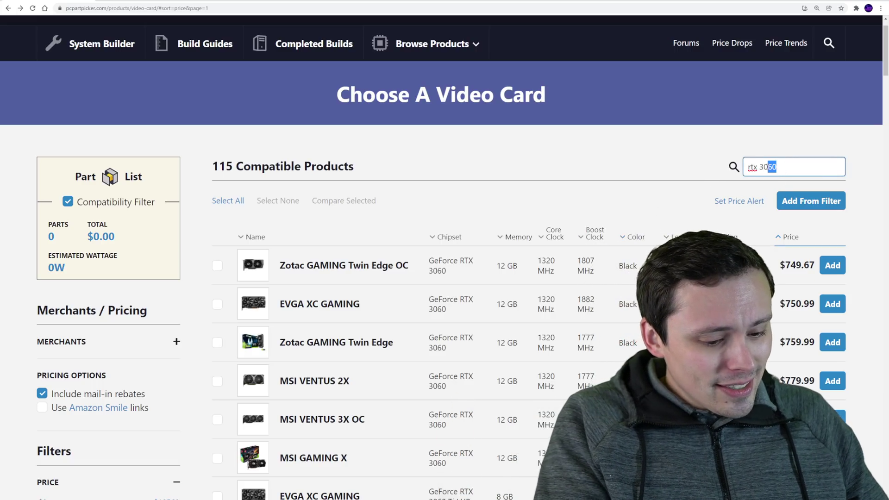
scroll(444, 278, down, 1)
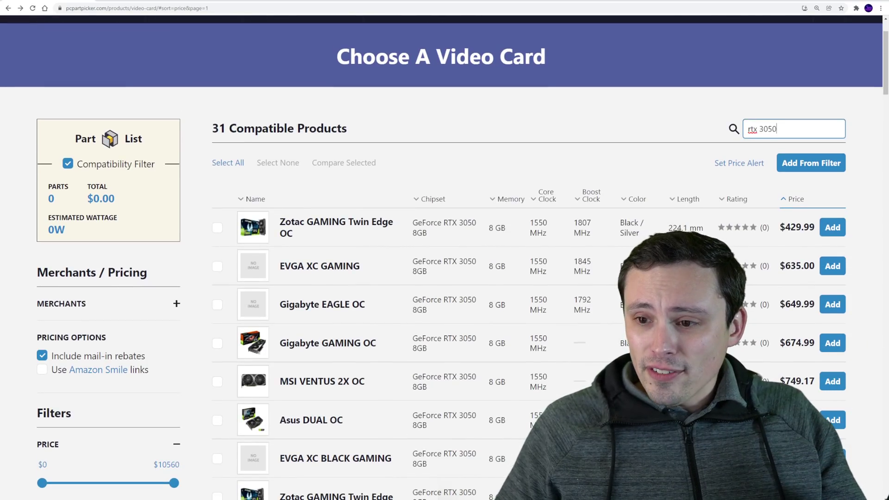
drag(785, 227, 815, 231)
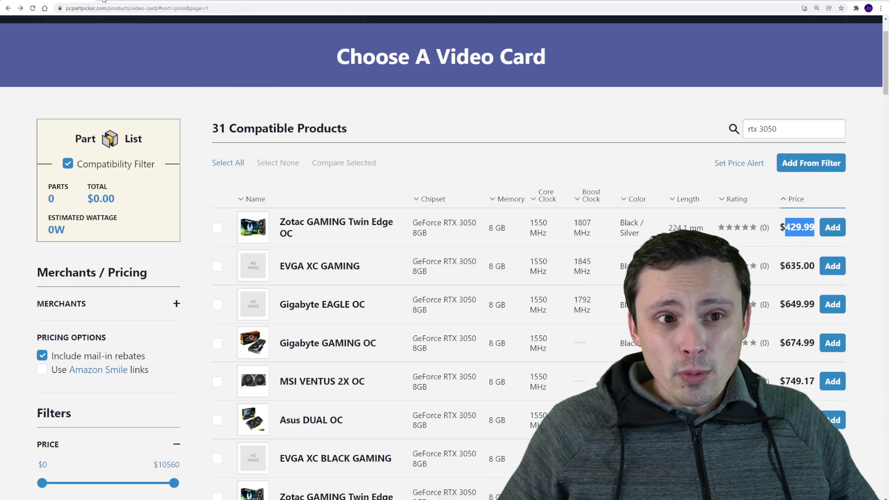
key(ctrl+t)
Load the TechPowerUp GPU specs database at techpowerup.com/gpu-specs
text(tech)
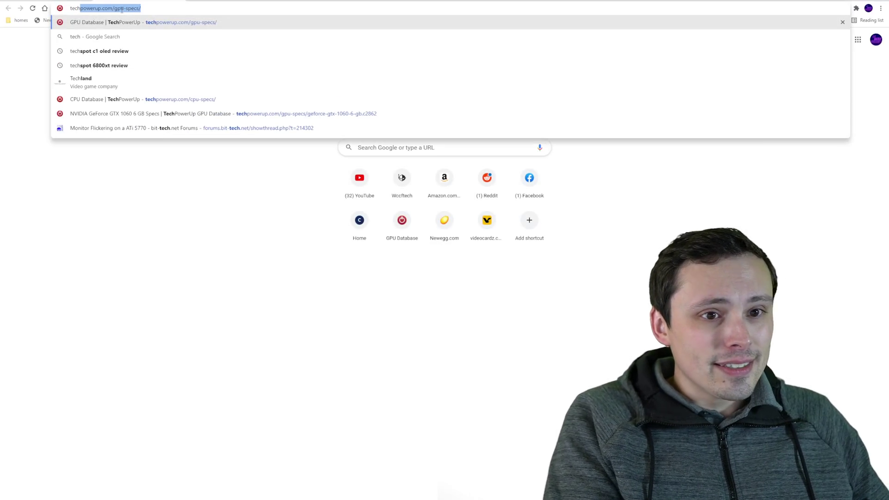
key(Return)
scroll(132, 169, down, 5)
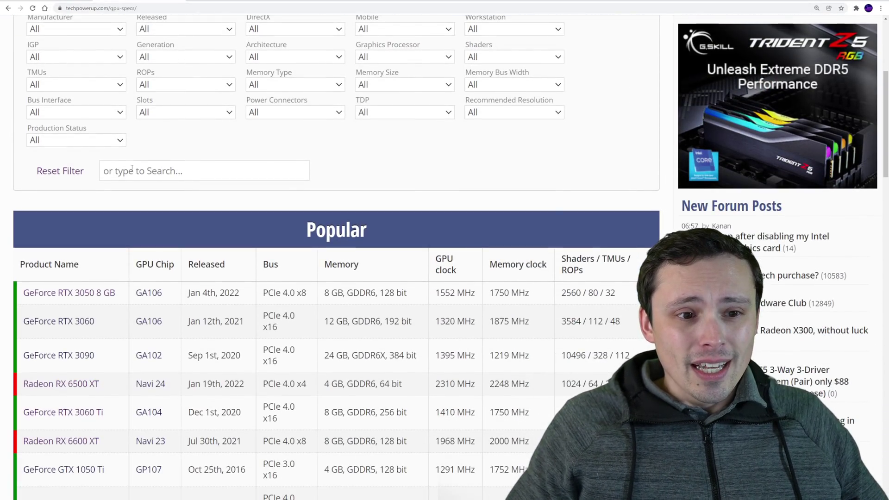
click(163, 169)
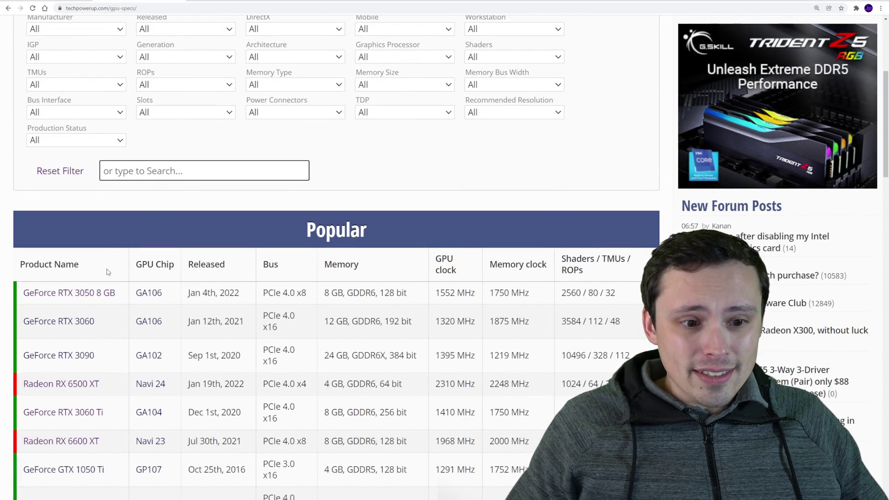
Open the GeForce RTX 3050 8 GB page and review its Relative Performance chart
click(95, 294)
scroll(211, 283, down, 5)
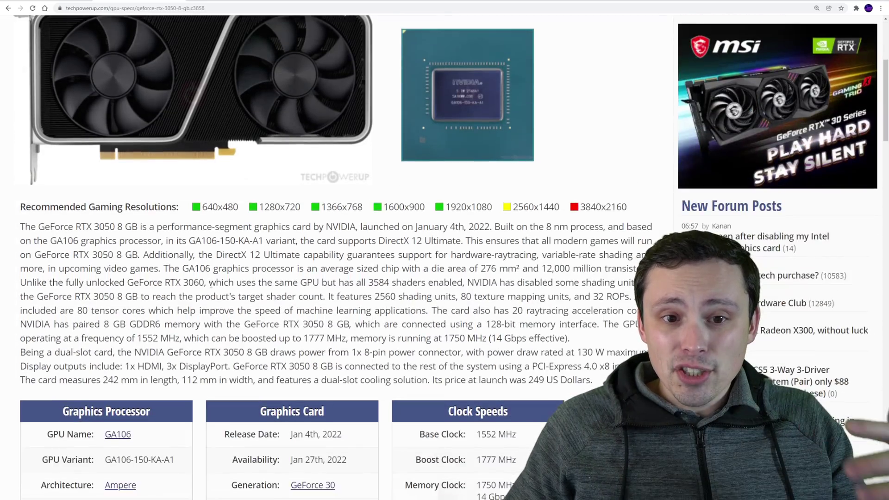
scroll(211, 283, down, 10)
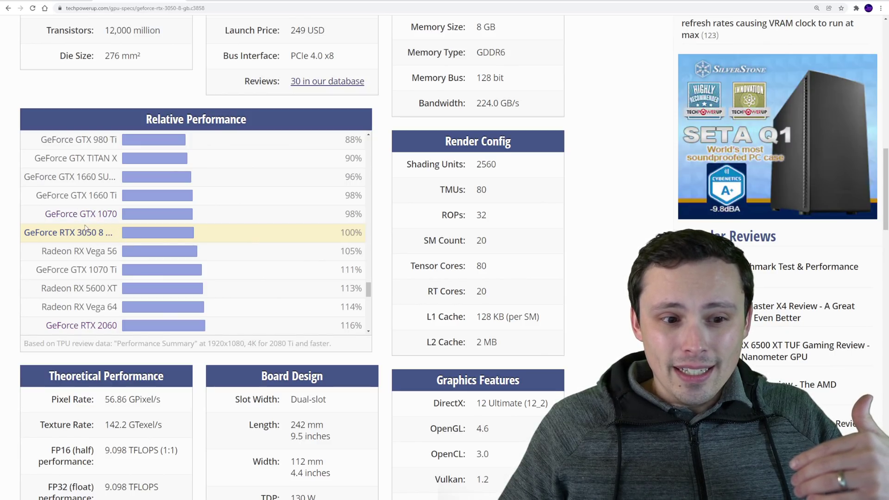
scroll(121, 235, down, 1)
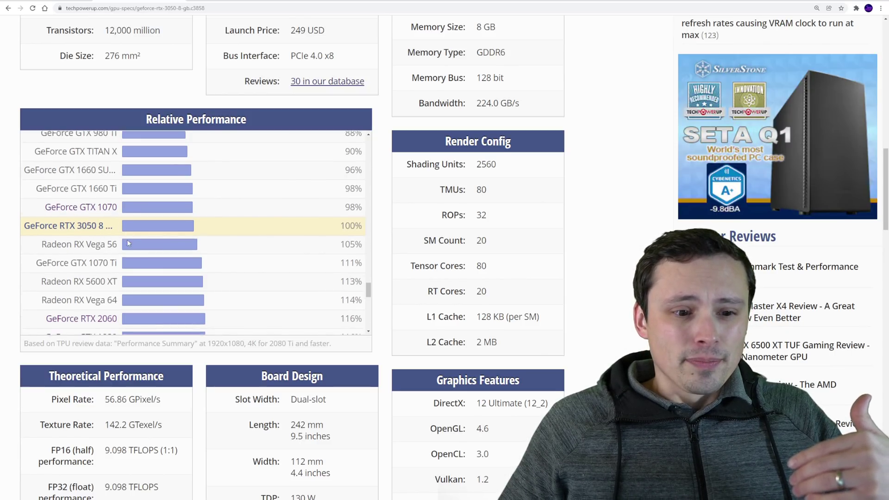
scroll(128, 234, down, 3)
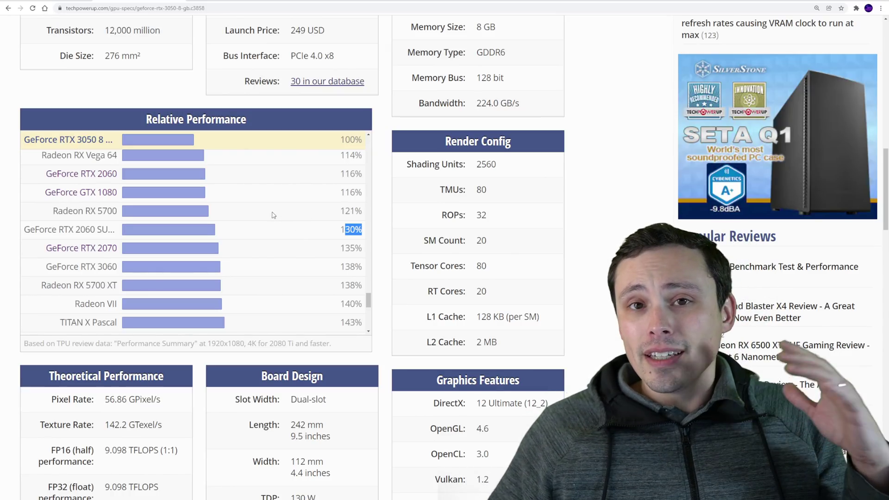
scroll(274, 215, up, 5)
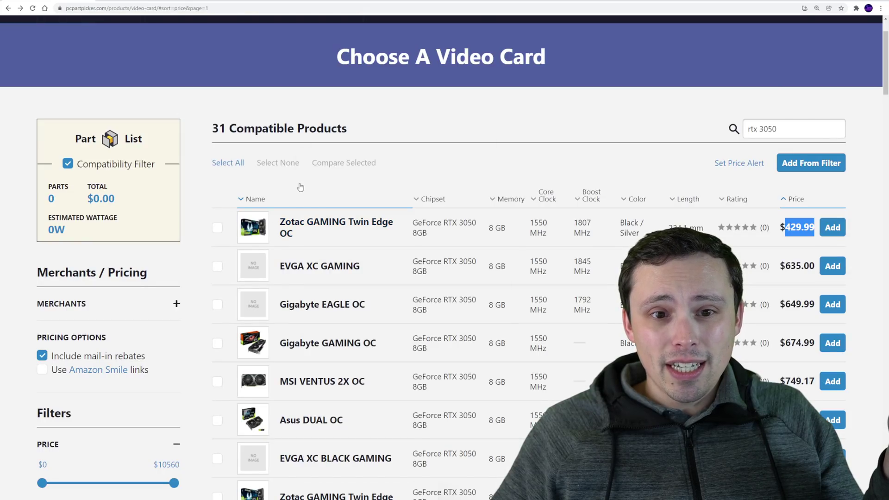
Search video cards for 'rx 6600' and add the ASRock Challenger D at $459.98
drag(782, 129, 765, 131)
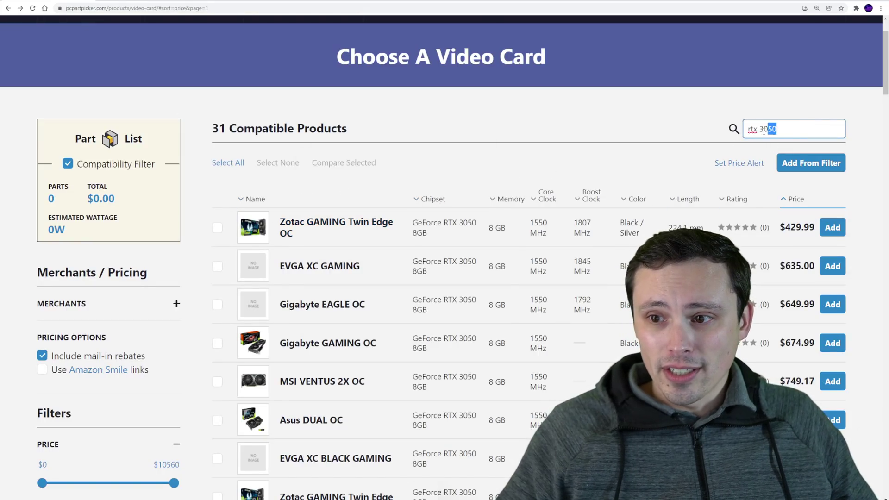
text(rx 66--)
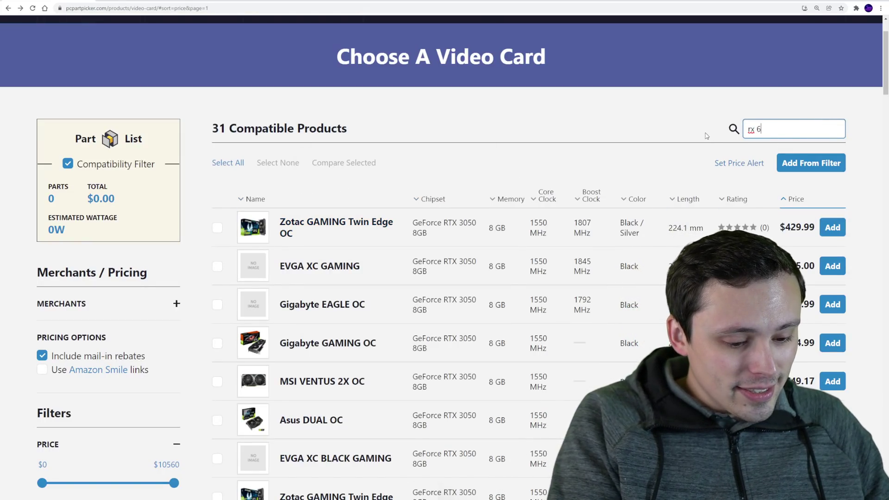
key(BackSpace)
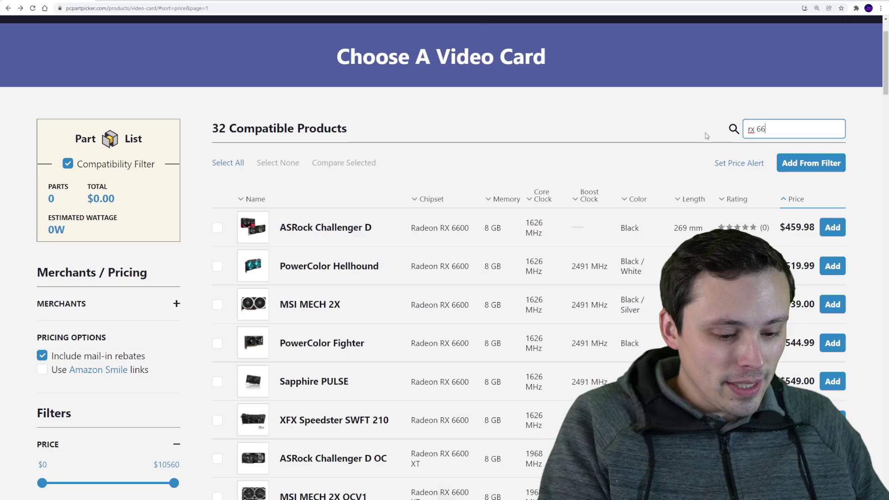
text(oo)
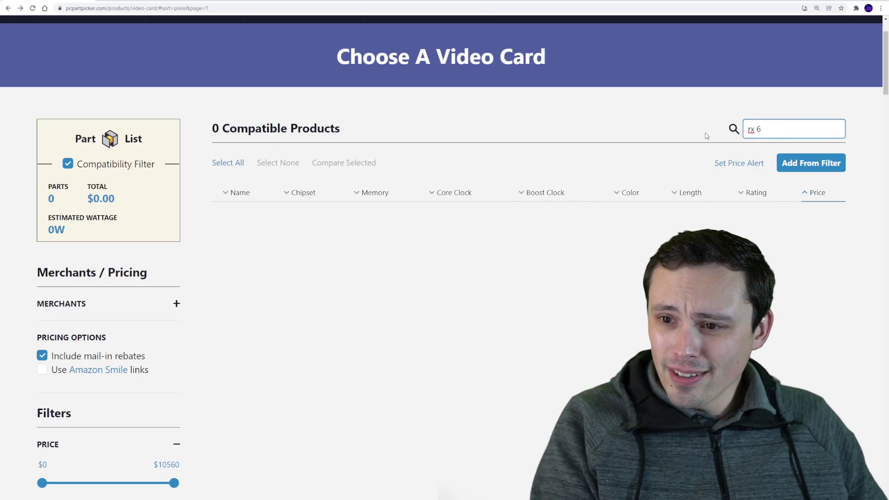
text(600)
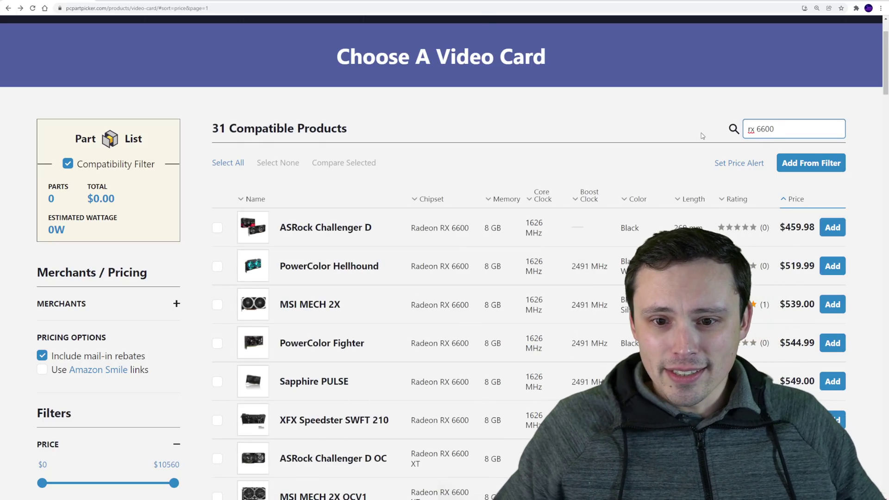
click(833, 227)
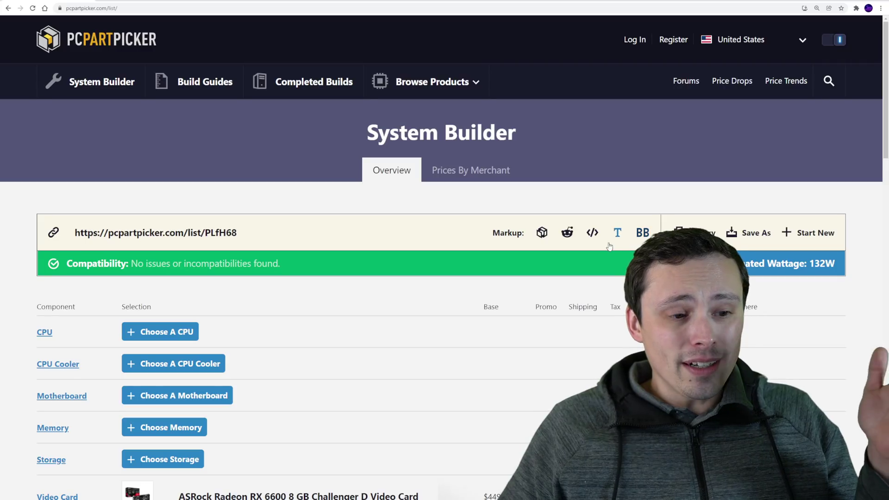
scroll(496, 278, down, 5)
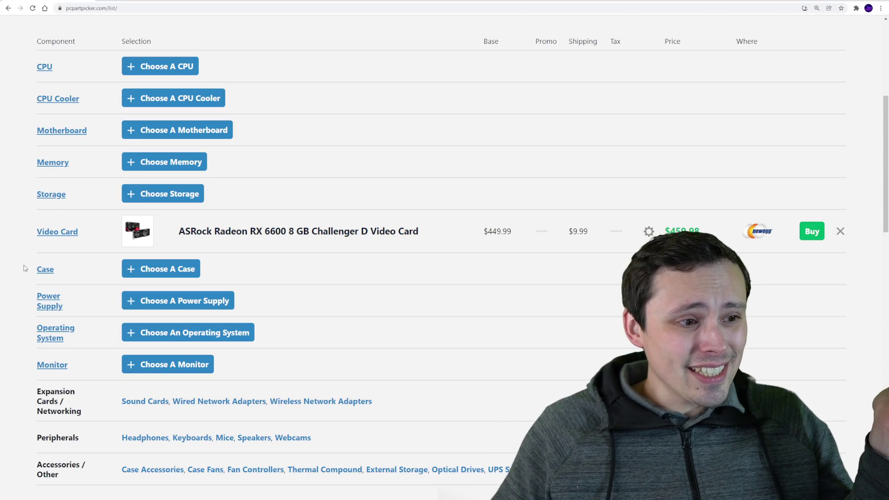
scroll(324, 260, down, 2)
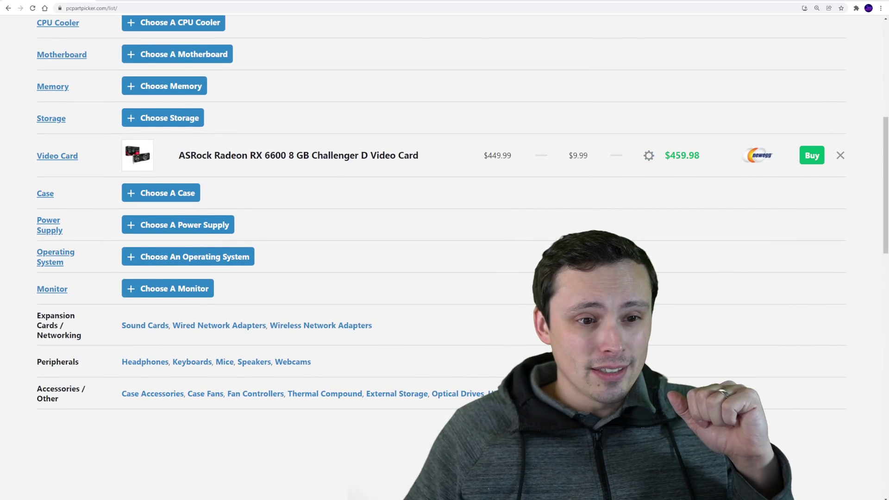
scroll(171, 174, up, 5)
scroll(171, 174, down, 2)
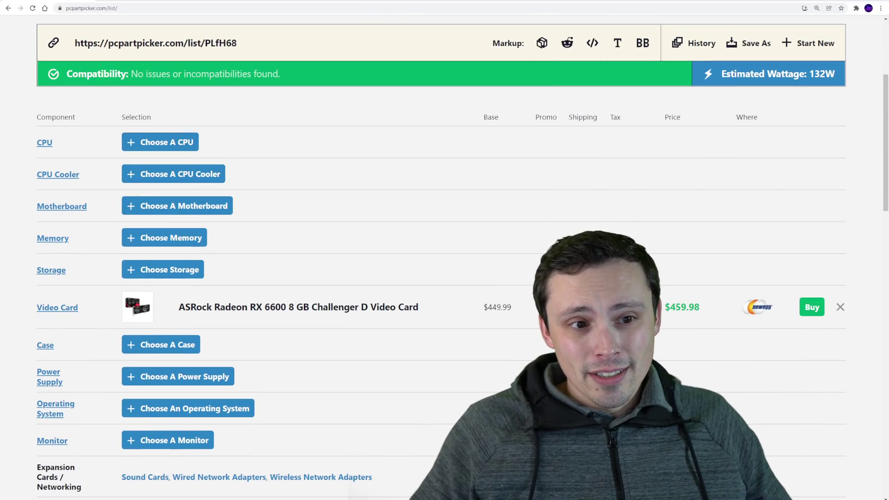
Open the CPU choices and filter them by '12100'
click(161, 142)
scroll(761, 165, down, 1)
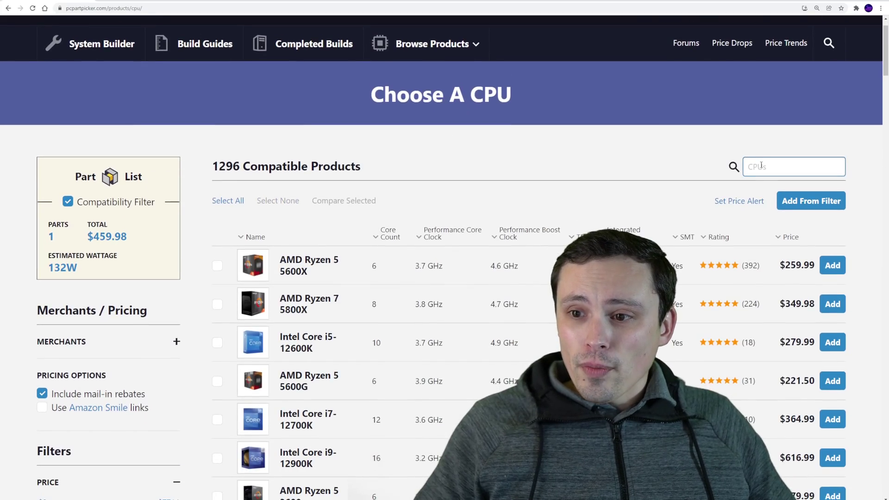
text(121)
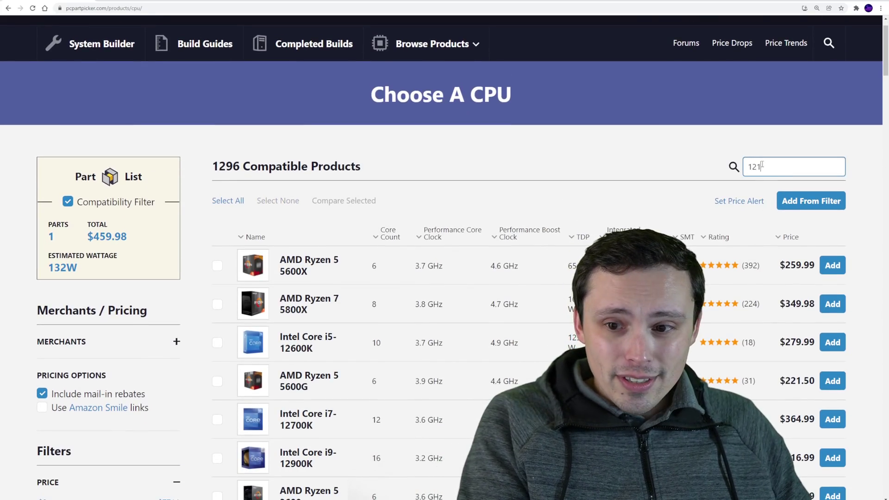
text(0)
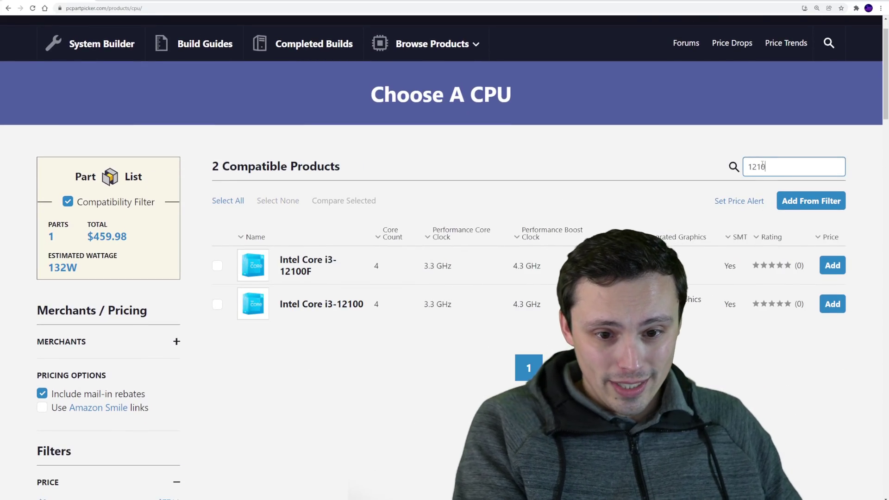
text(f)
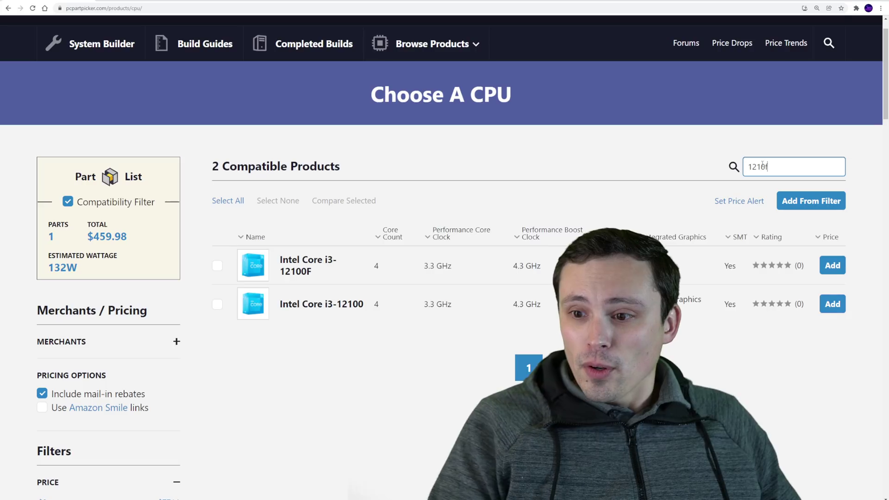
key(BackSpace)
text(0)
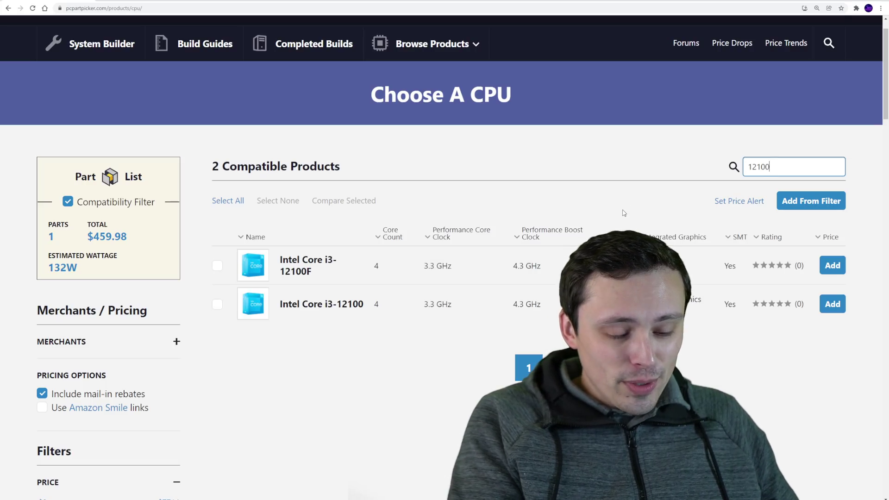
scroll(467, 246, down, 2)
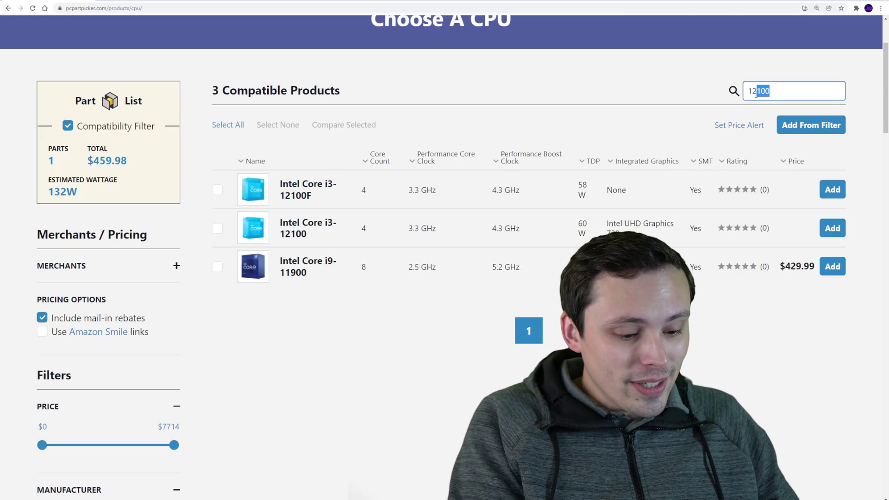
Change the CPU filter to '12400', showing i5-12400 ($198.99) and i5-12400F ($208.99)
text(400)
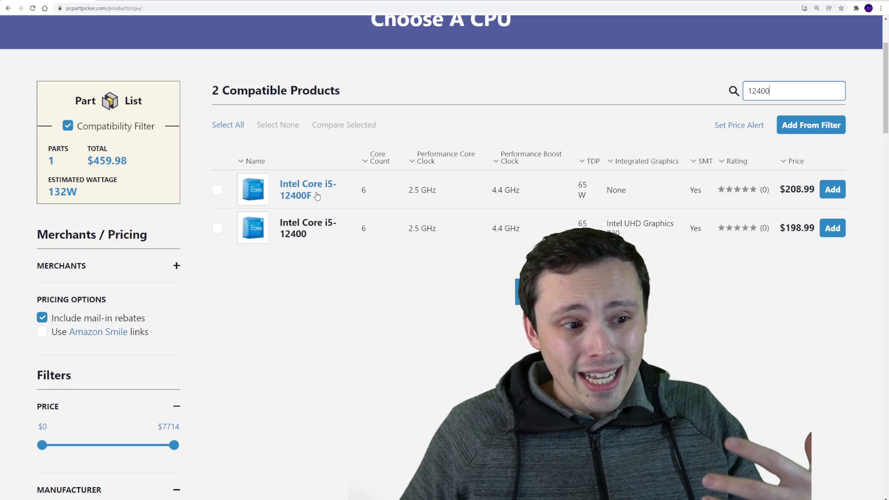
scroll(313, 198, down, 3)
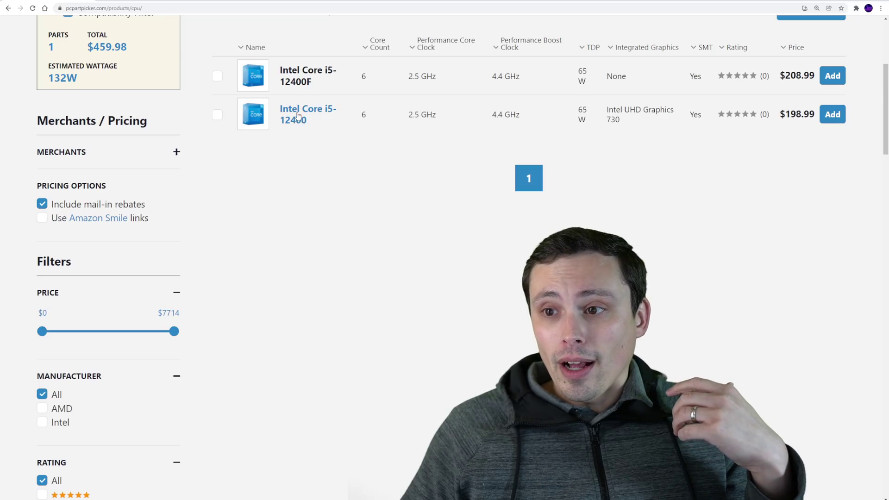
scroll(321, 110, up, 1)
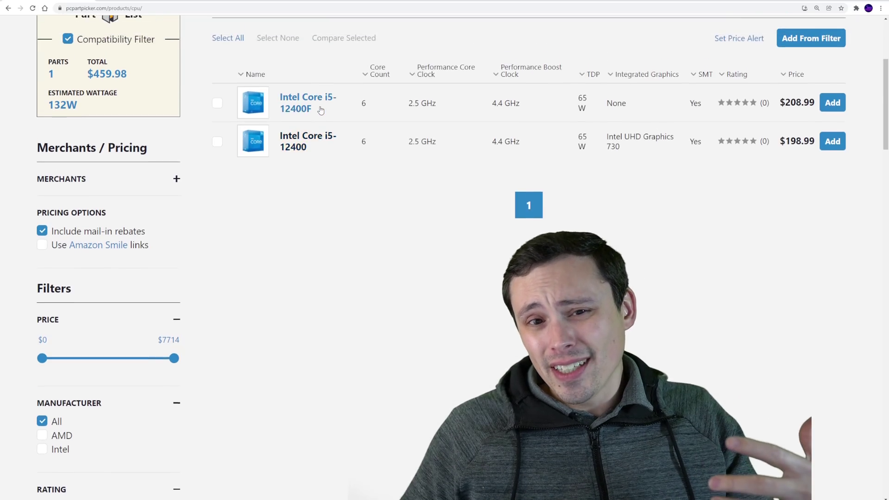
scroll(321, 110, up, 2)
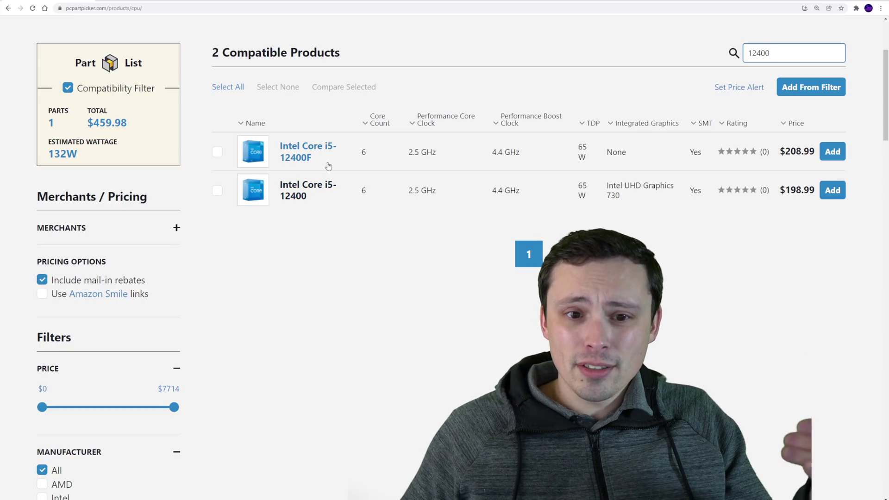
click(831, 190)
scroll(612, 214, down, 3)
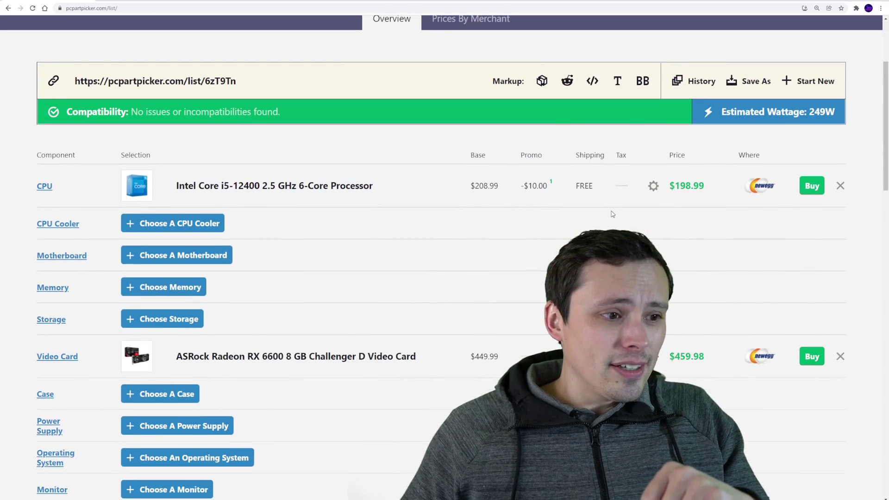
scroll(606, 211, up, 1)
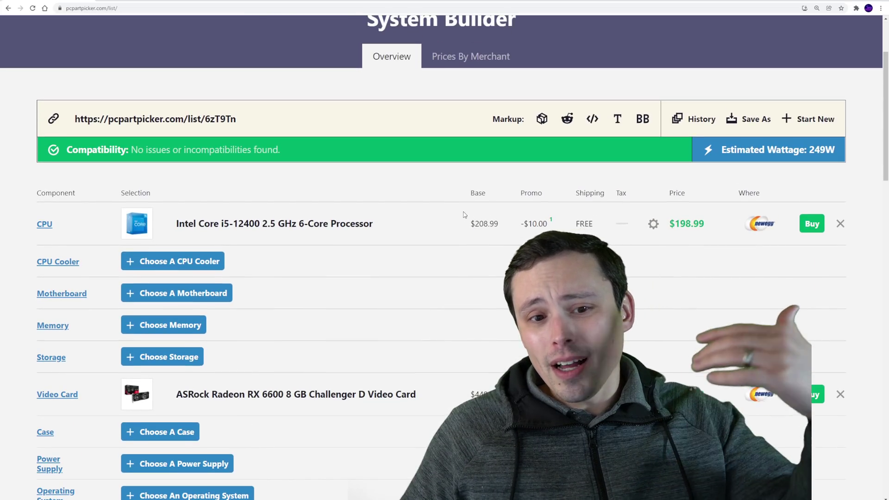
scroll(393, 220, down, 3)
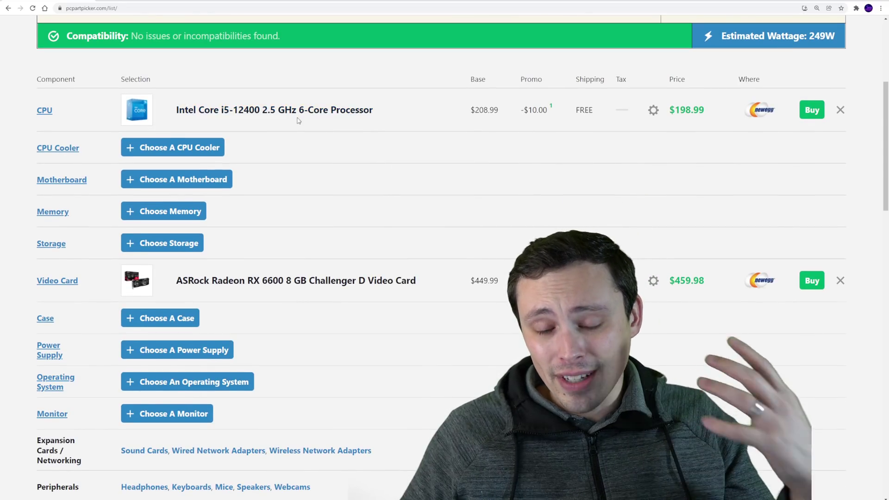
scroll(258, 199, down, 2)
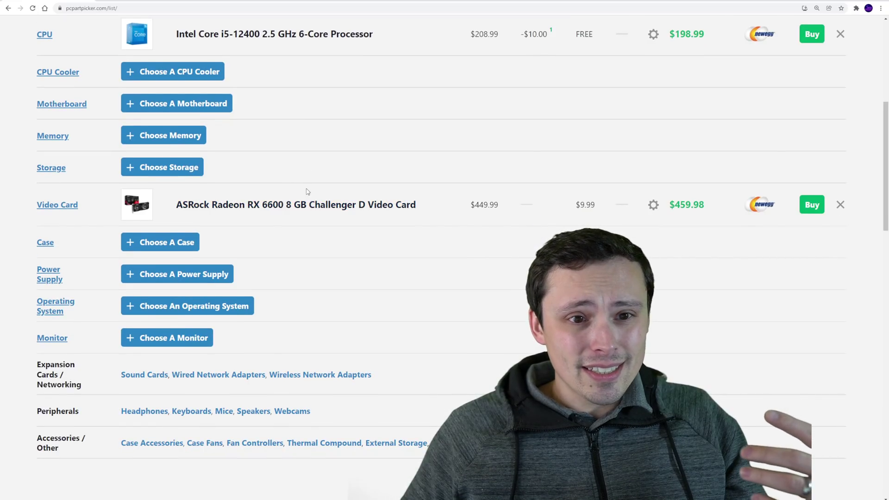
scroll(308, 193, up, 3)
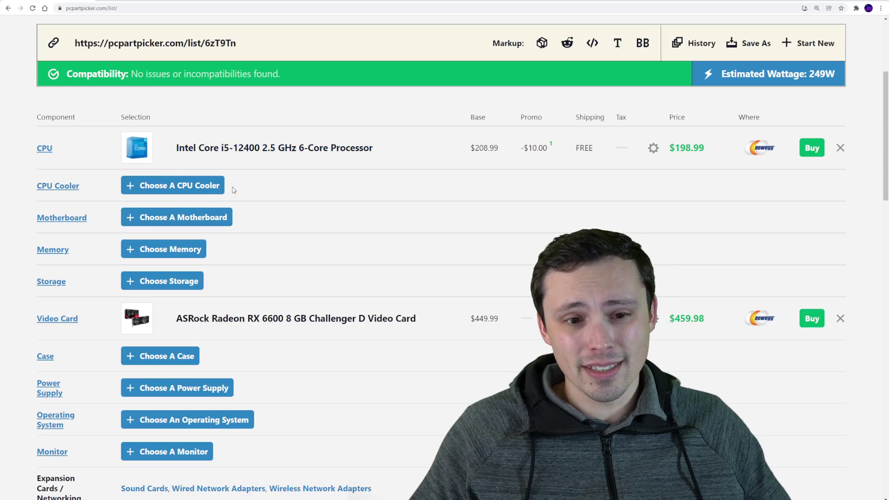
scroll(269, 225, down, 2)
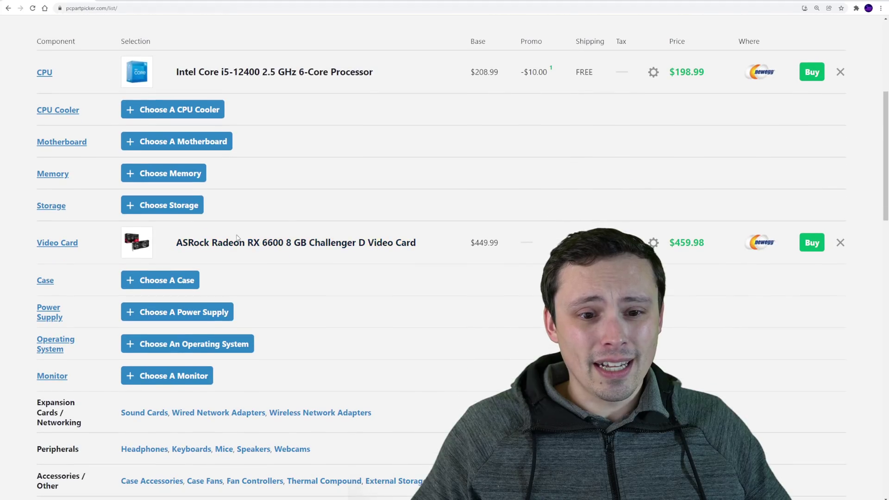
scroll(271, 245, up, 3)
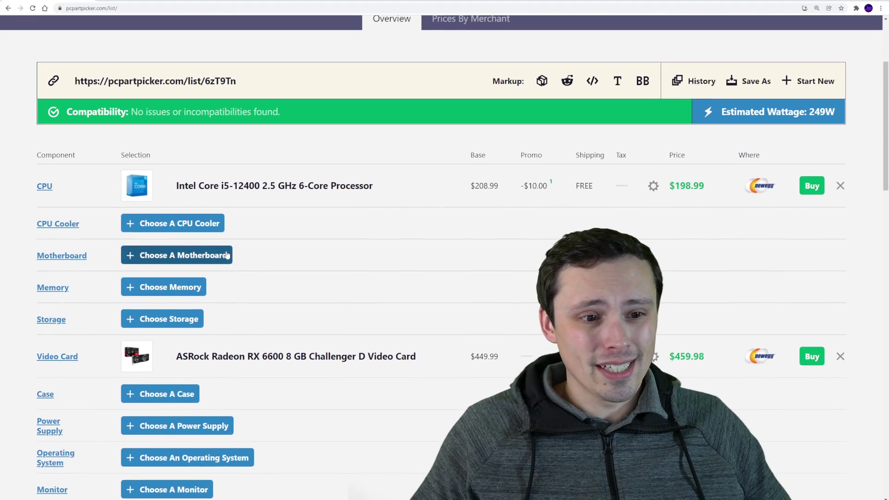
scroll(155, 229, down, 1)
Open the compatible motherboards and sort them by price, cheapest first
scroll(155, 229, down, 1)
click(158, 180)
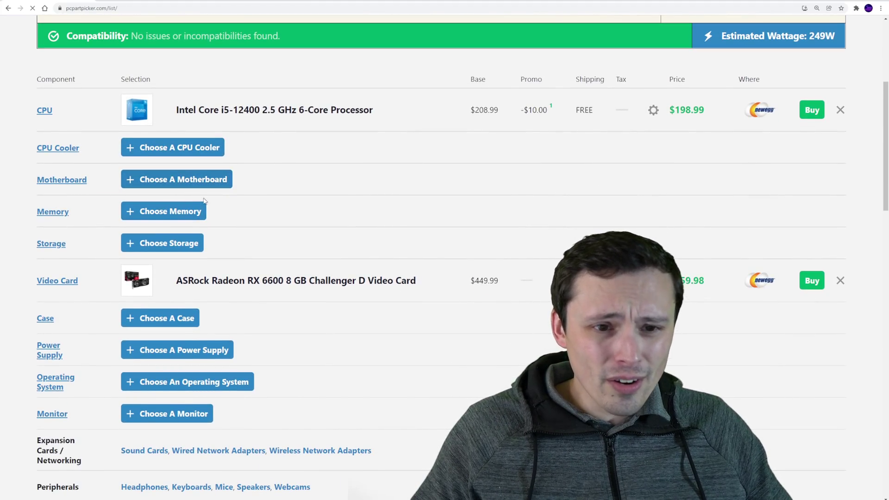
scroll(455, 211, down, 2)
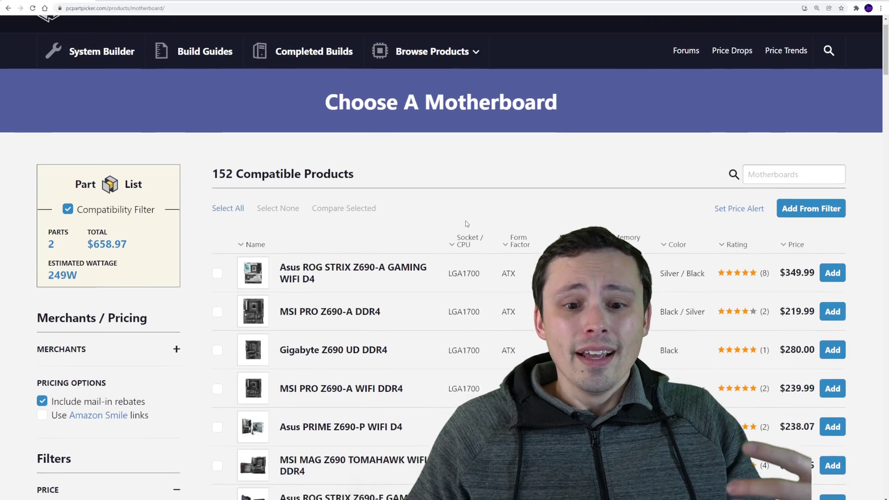
click(794, 198)
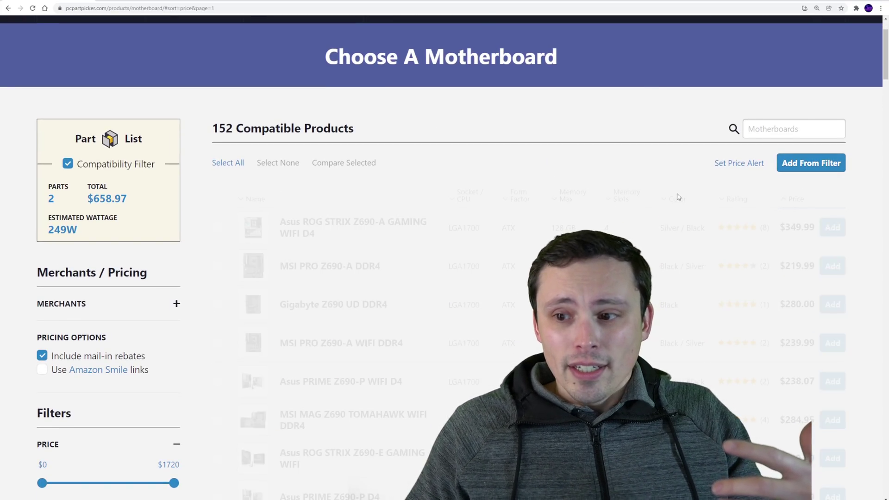
Compare B660M prices: Asus PRIME B660M-A D4 versus Gigabyte B660M DS3H DDR4 at $122.98
scroll(448, 202, down, 1)
scroll(448, 203, down, 1)
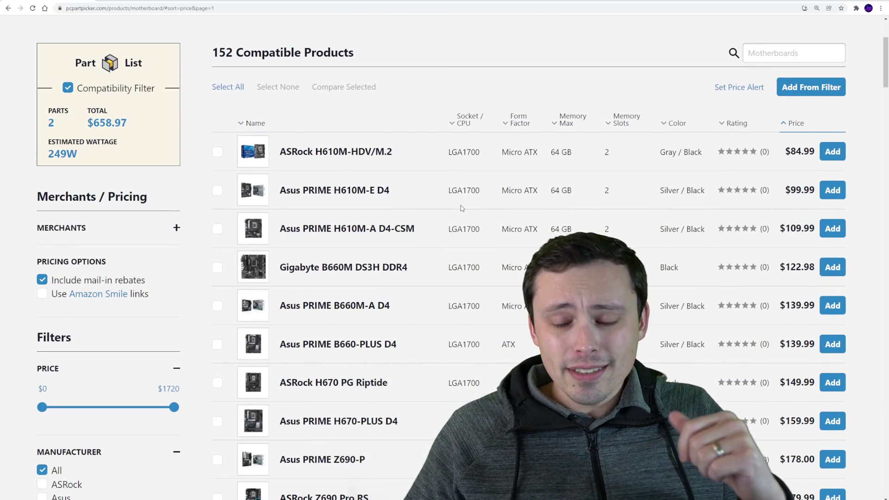
scroll(464, 190, down, 1)
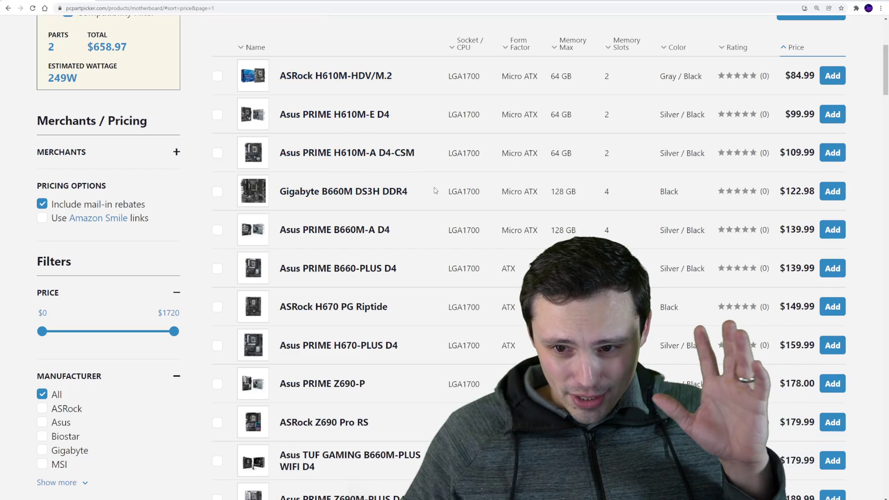
scroll(383, 194, down, 1)
scroll(382, 195, down, 4)
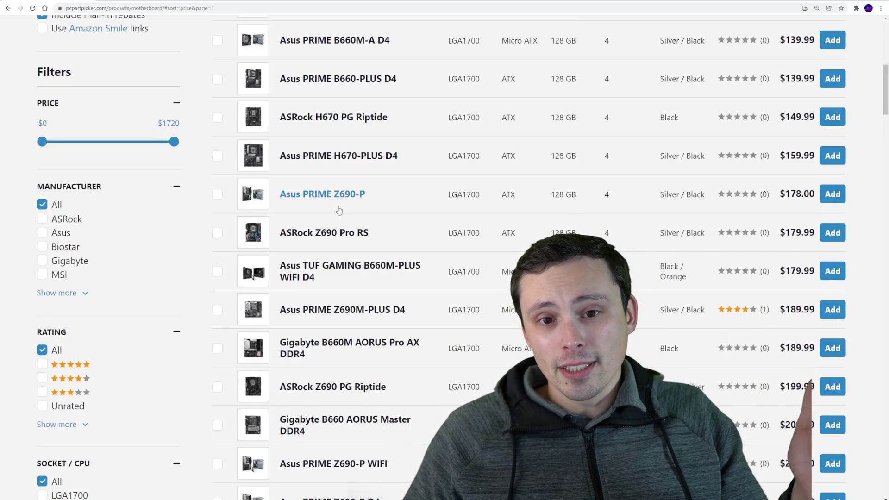
scroll(339, 210, up, 5)
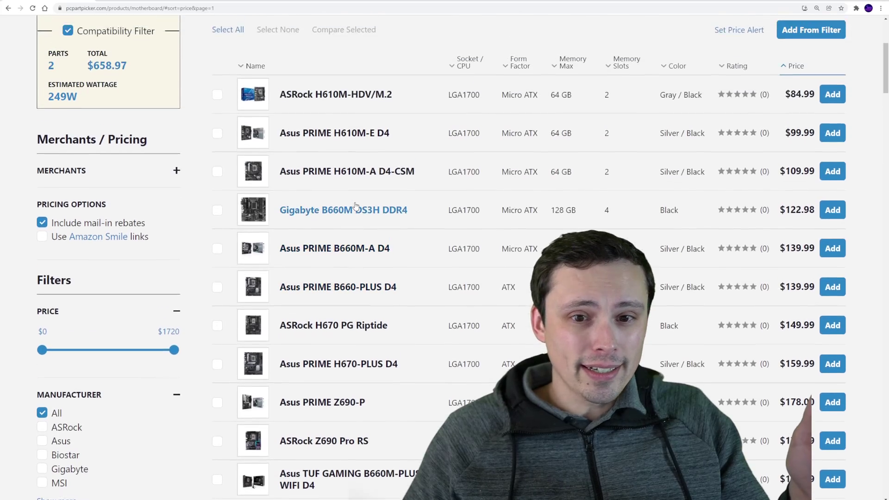
scroll(355, 206, up, 1)
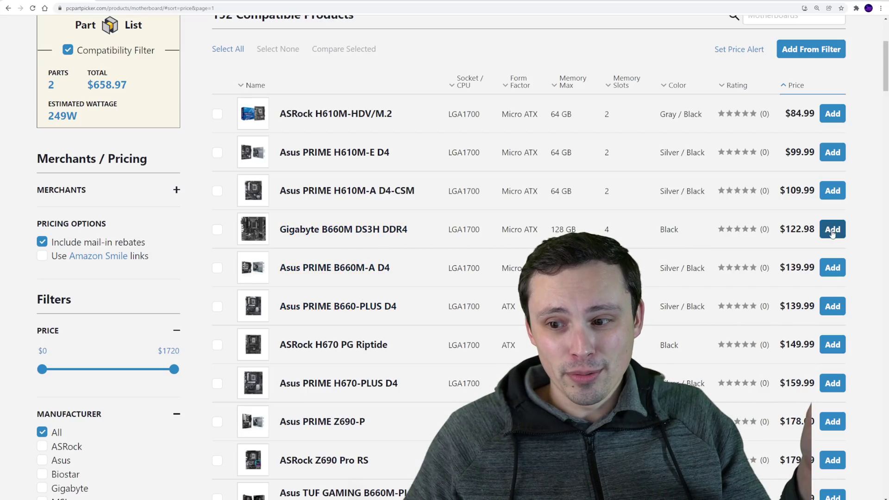
drag(789, 265, 816, 274)
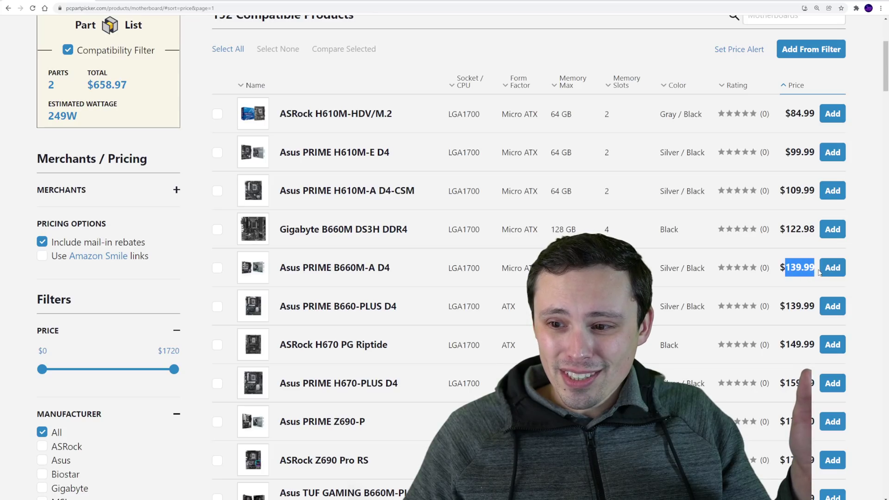
drag(785, 230, 816, 236)
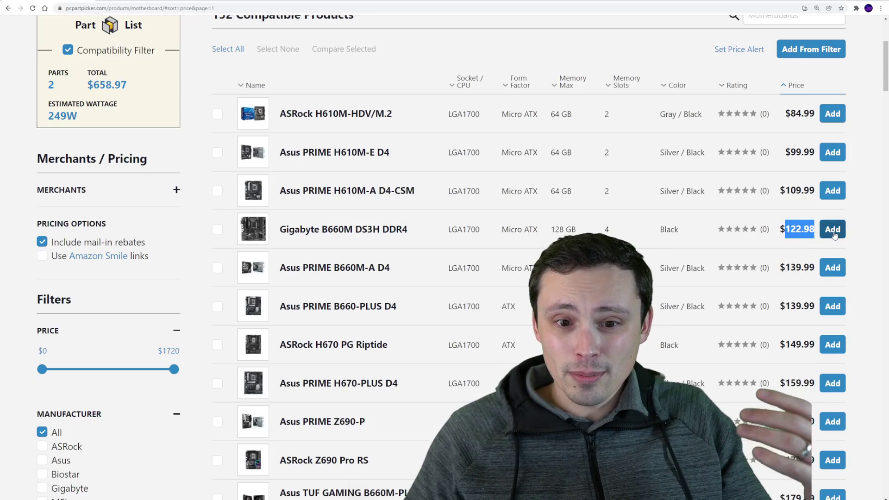
Add the Gigabyte B660M DS3H DDR4 at $122.98, bringing estimated wattage to 309W
click(833, 230)
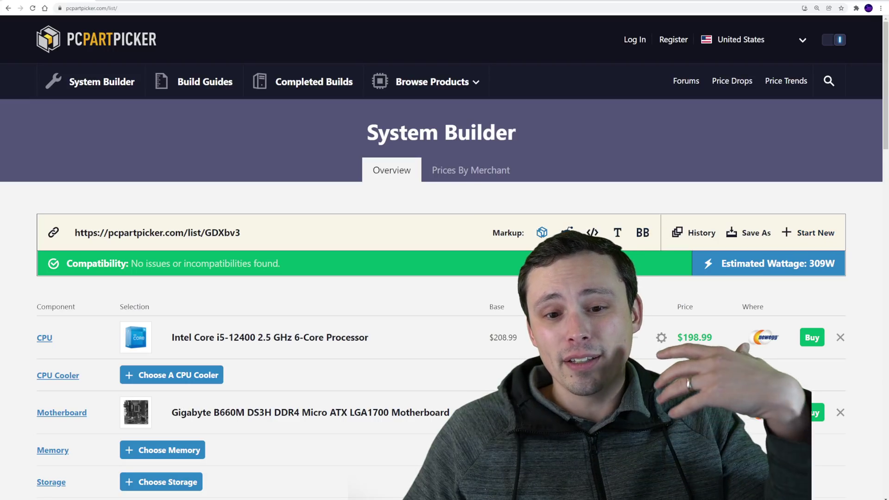
scroll(469, 275, down, 3)
scroll(420, 272, down, 2)
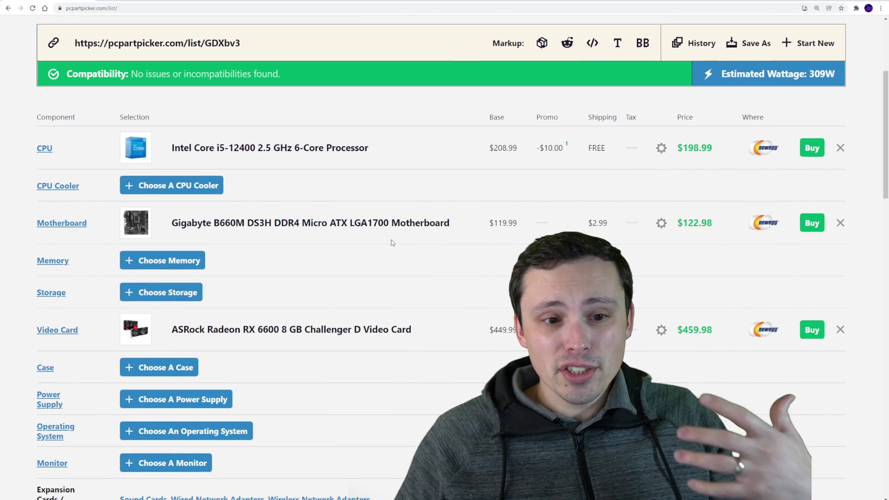
scroll(306, 217, down, 1)
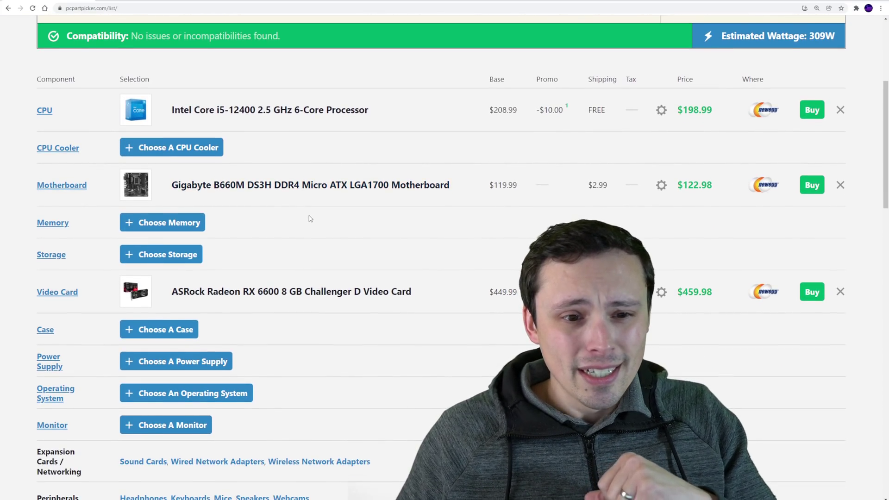
scroll(311, 219, down, 1)
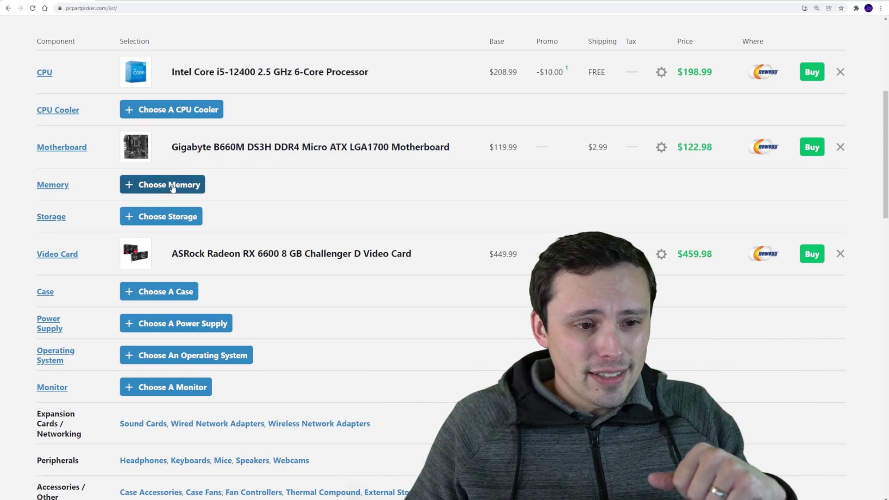
Open the memory choices and show only 2 x 8GB kits
click(172, 186)
scroll(474, 220, down, 2)
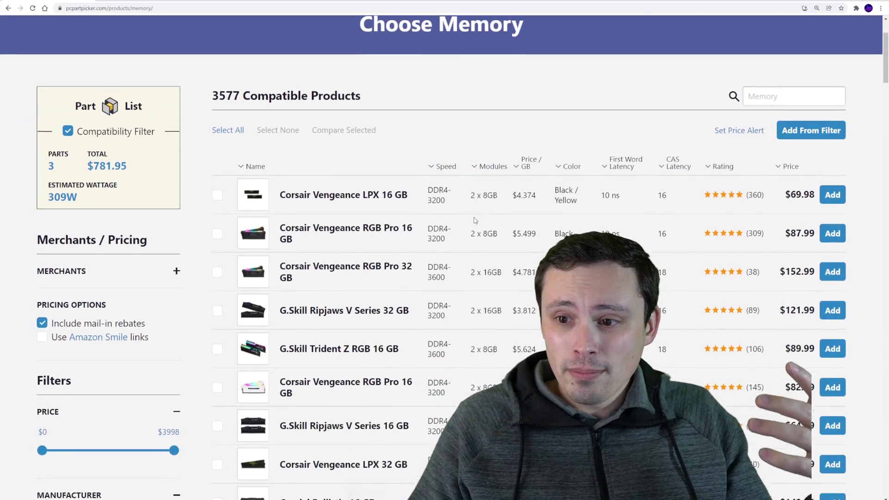
scroll(144, 244, down, 8)
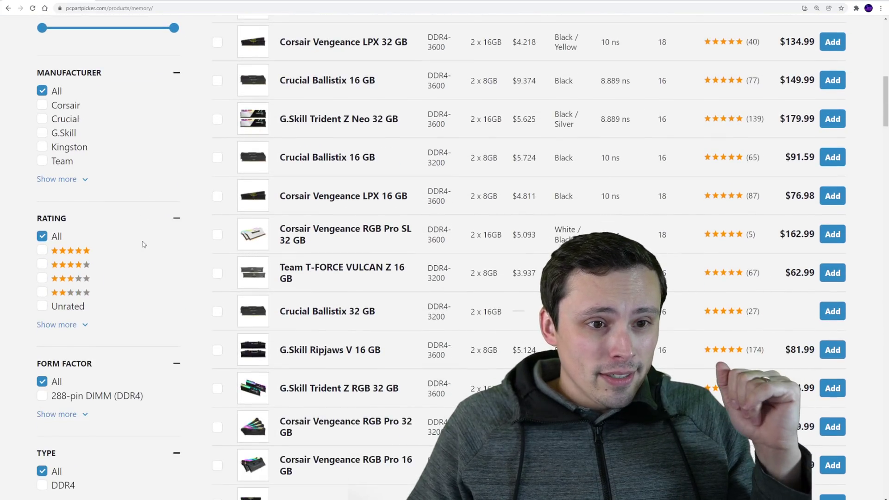
scroll(136, 247, down, 7)
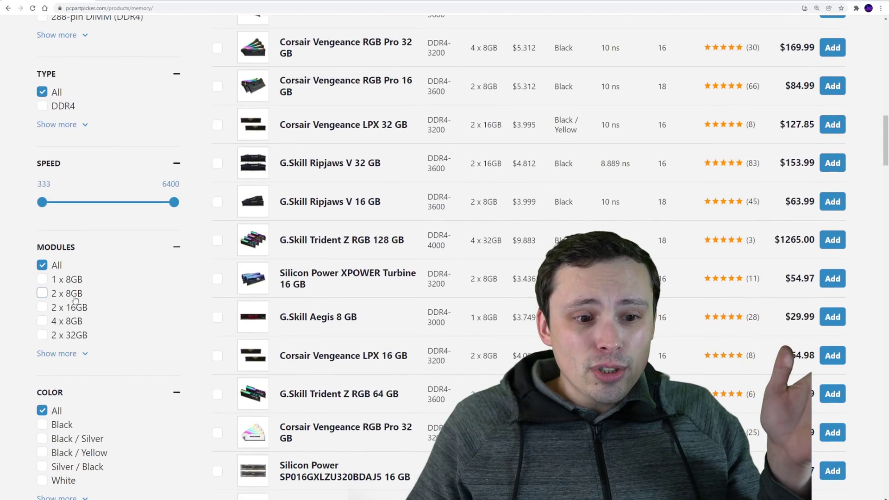
click(42, 293)
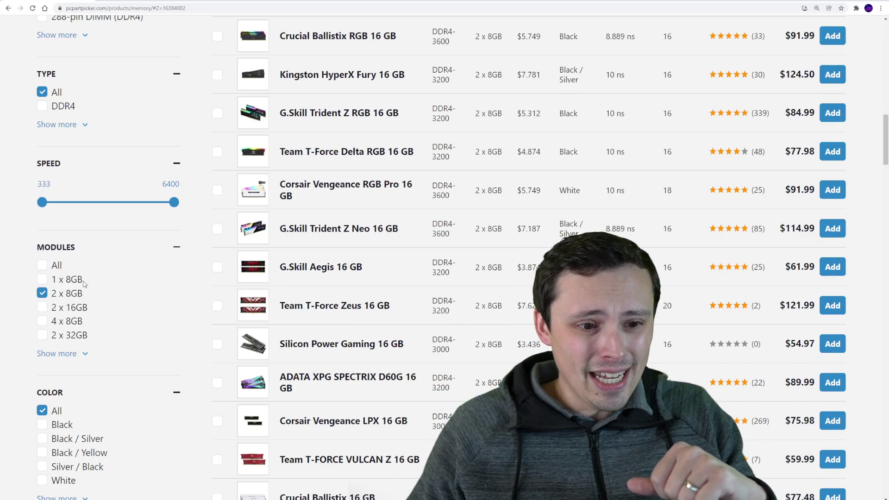
scroll(74, 296, down, 1)
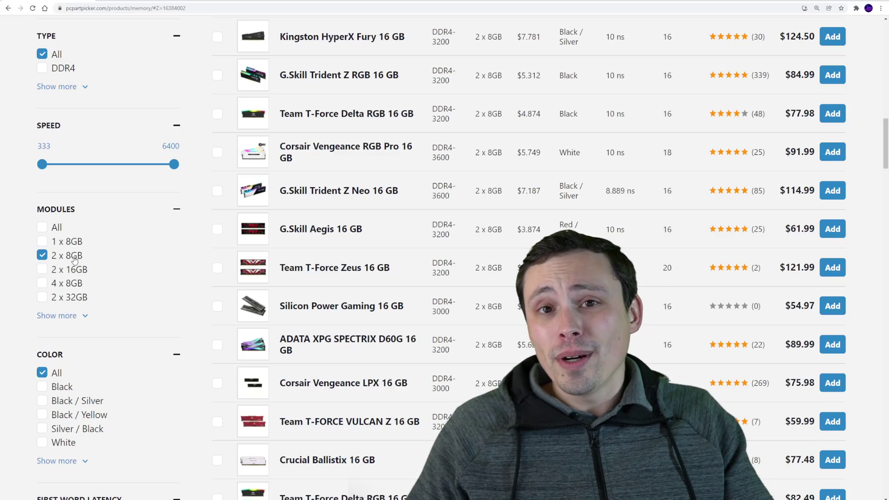
scroll(112, 270, down, 5)
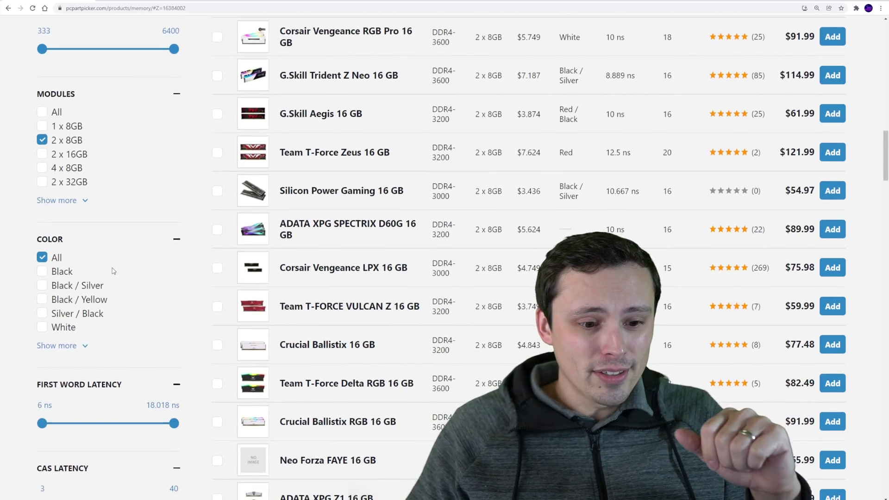
scroll(92, 300, down, 5)
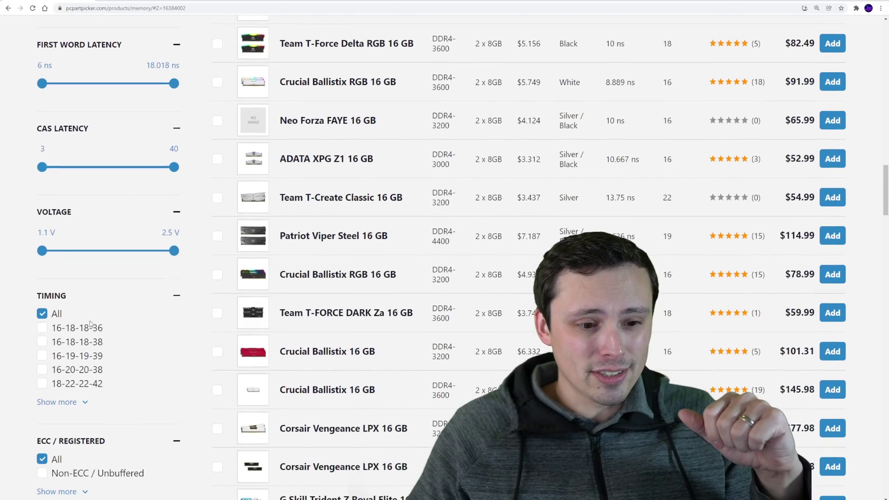
scroll(83, 282, up, 8)
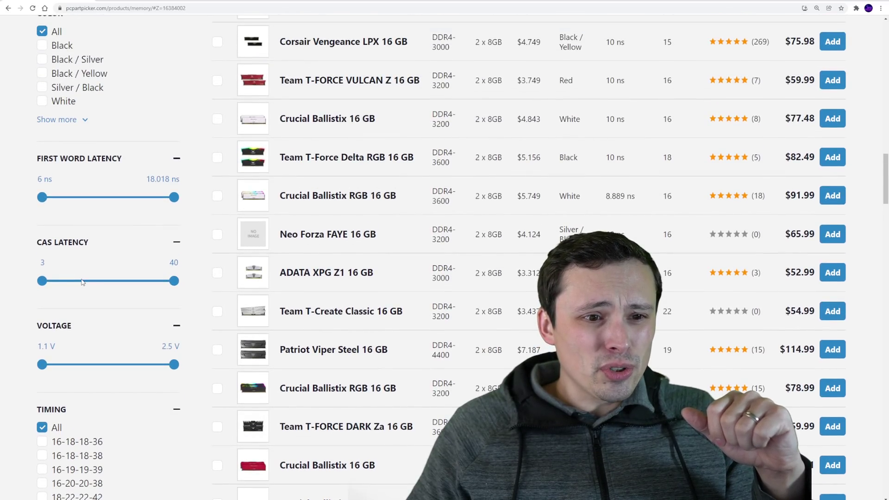
scroll(87, 285, up, 6)
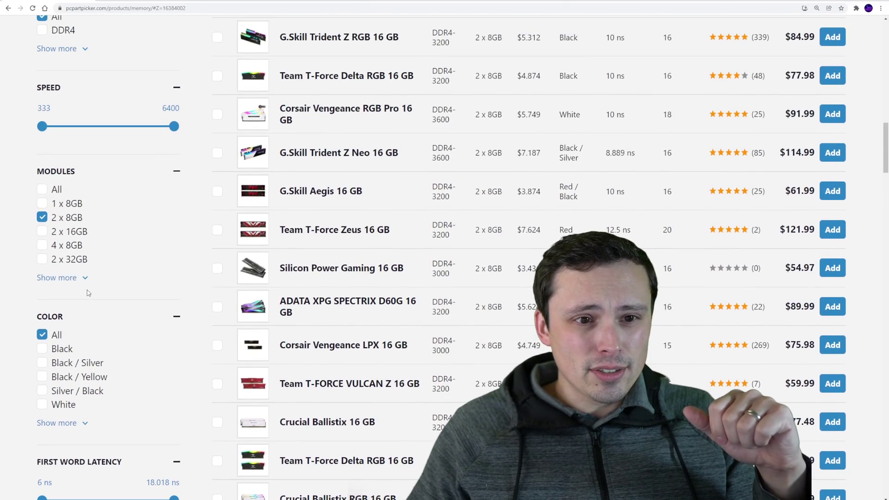
scroll(91, 296, up, 12)
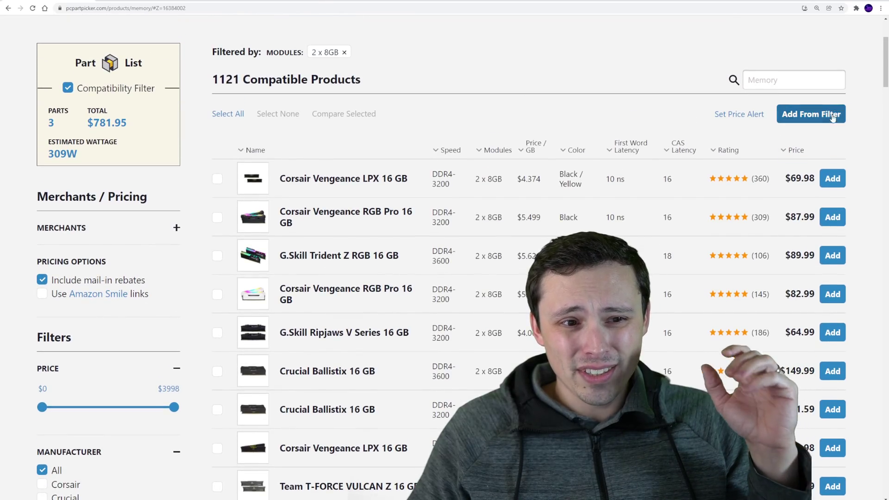
Sort kits by price, compare DDR4-3200 CL16 options, and add the Silicon Power XPOWER Turbine at $54.97
click(796, 150)
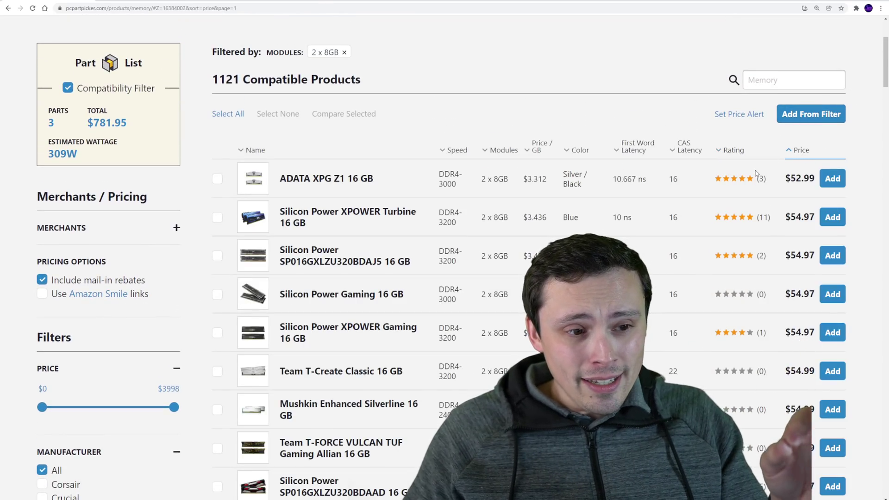
scroll(742, 186, down, 1)
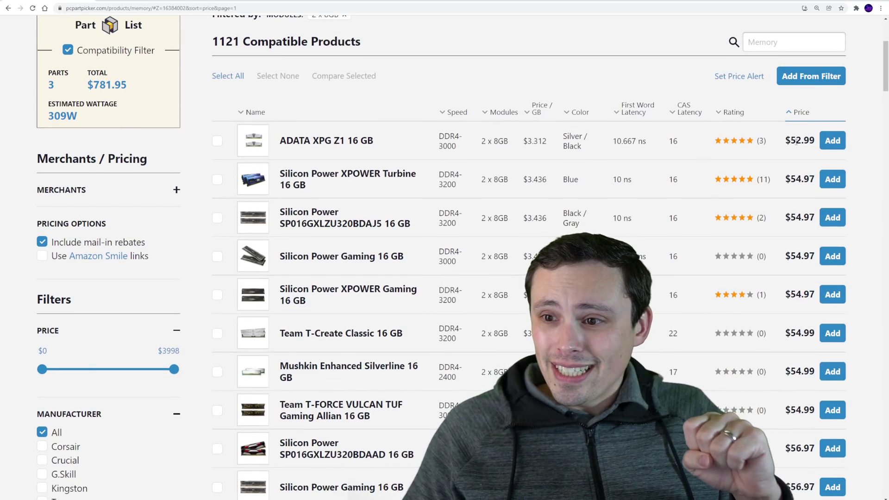
drag(432, 145, 454, 146)
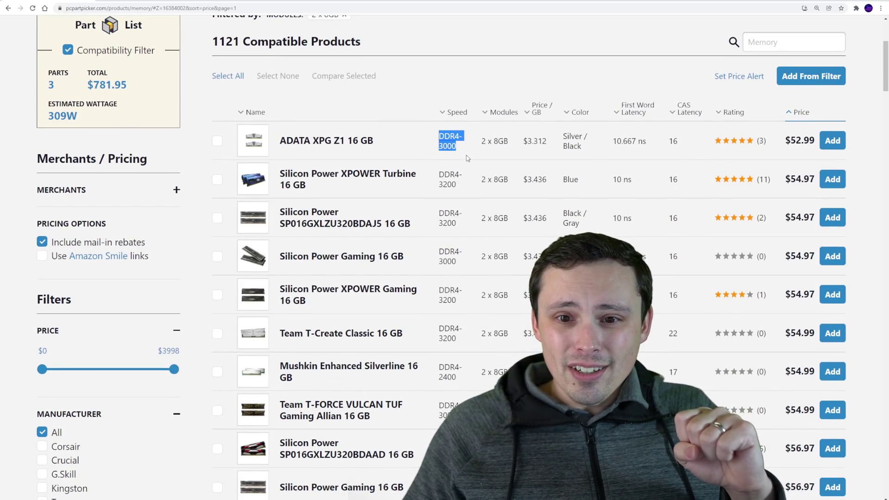
double_click(672, 141)
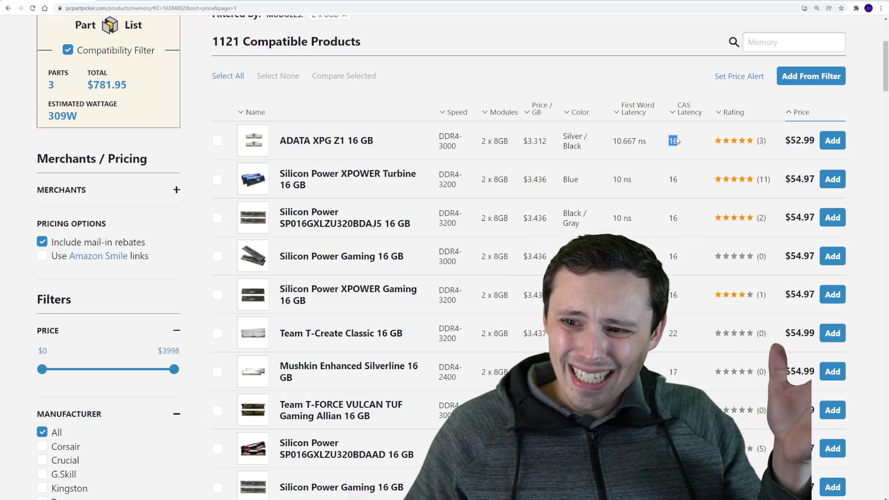
scroll(678, 141, down, 2)
scroll(811, 105, up, 1)
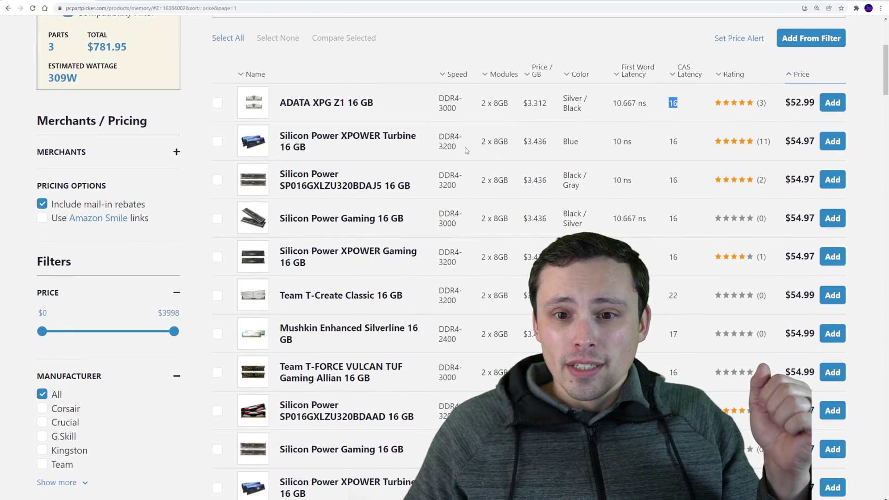
triple_click(439, 147)
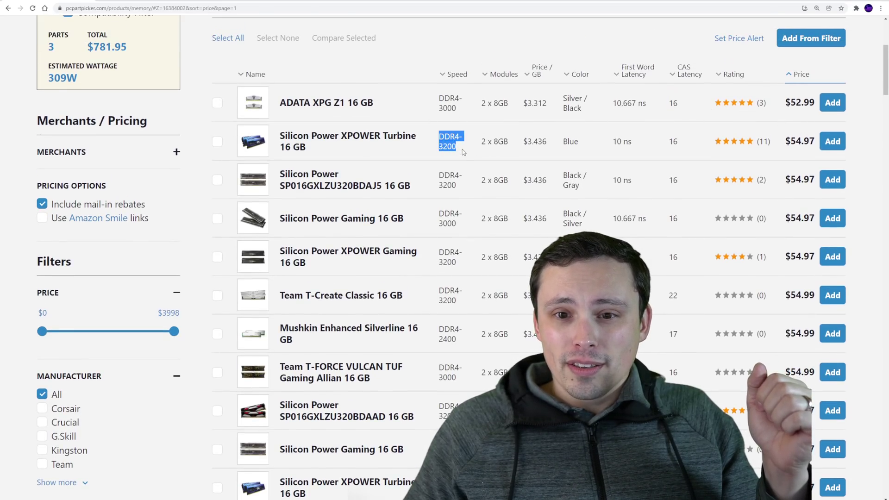
double_click(671, 141)
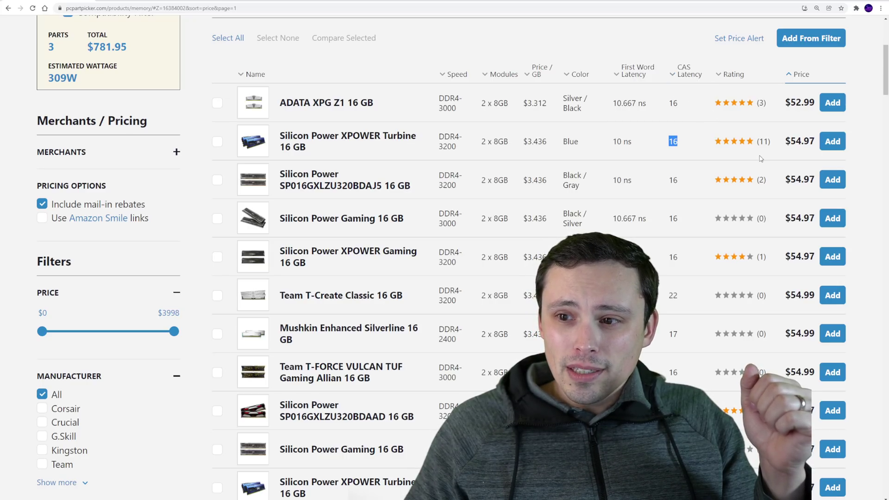
triple_click(439, 150)
drag(668, 141, 674, 140)
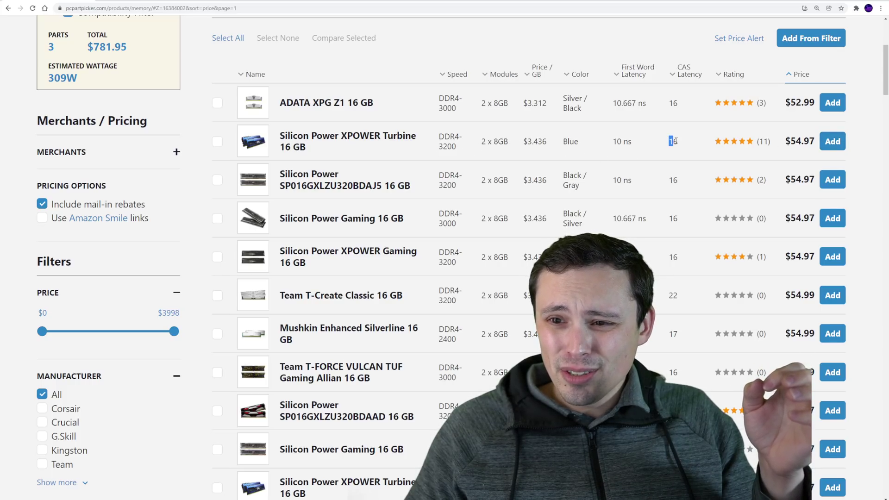
click(832, 141)
scroll(474, 219, down, 2)
scroll(473, 219, down, 2)
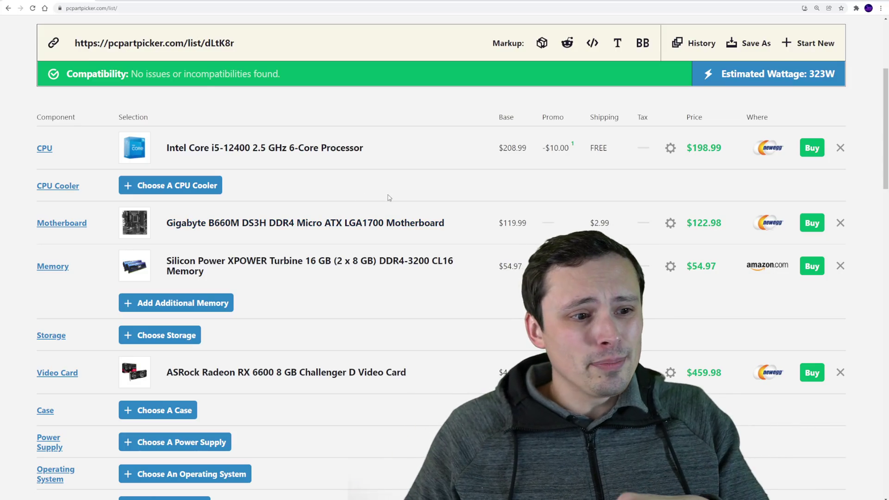
scroll(388, 199, down, 1)
scroll(379, 201, down, 1)
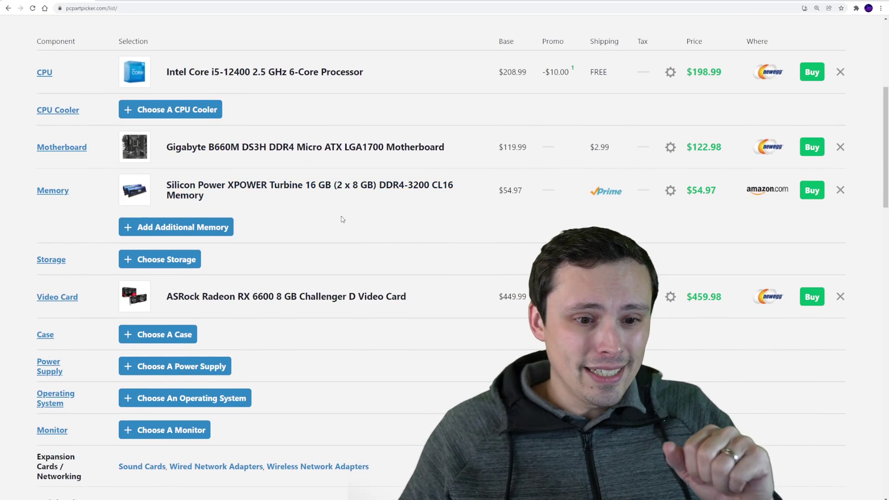
scroll(220, 211, down, 2)
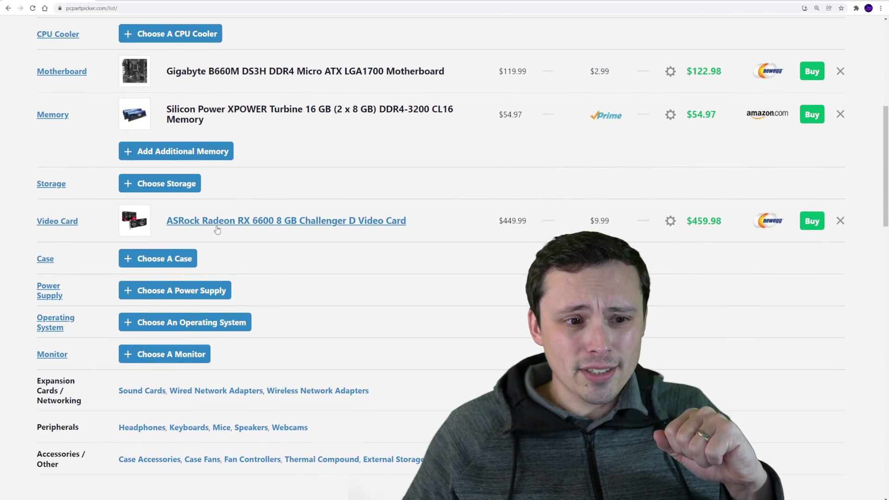
scroll(238, 185, down, 1)
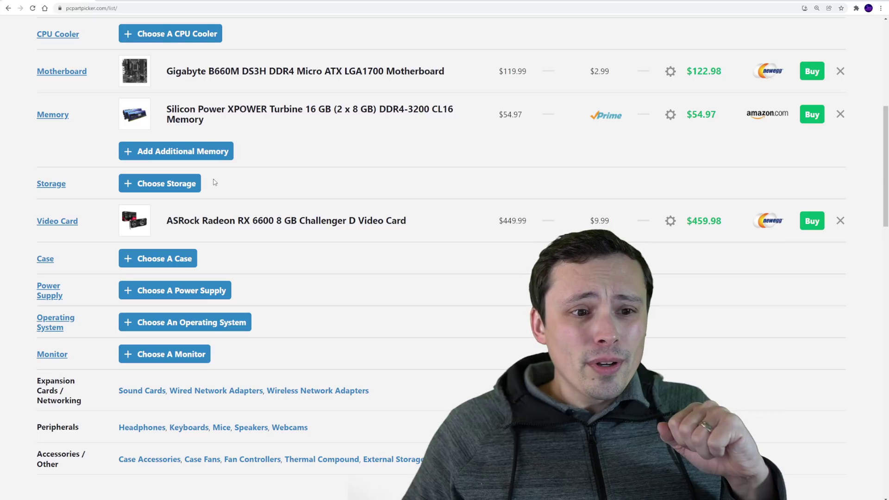
Raise the minimum storage capacity filter to 1000 GB
scroll(171, 230, up, 1)
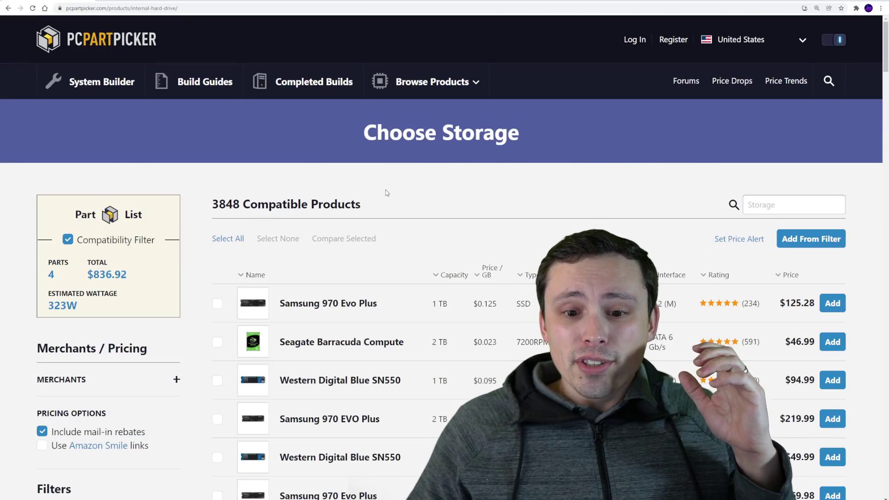
scroll(261, 270, down, 10)
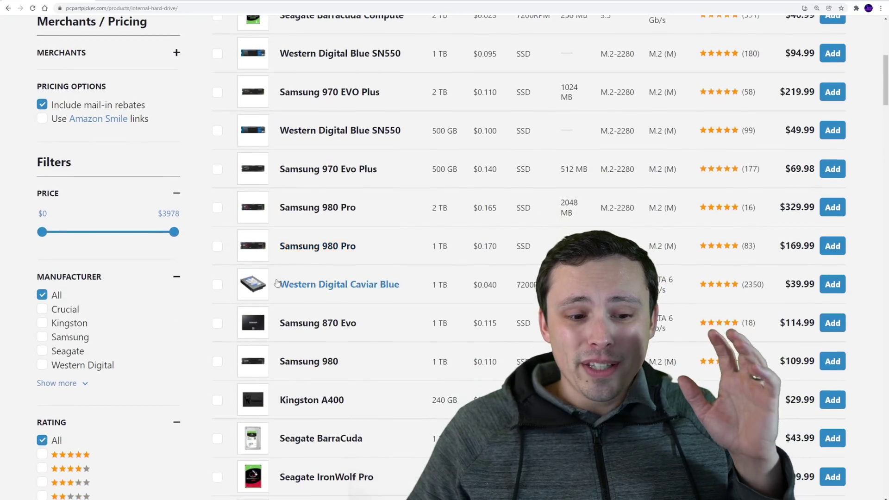
mouse_move(261, 270)
scroll(262, 270, down, 5)
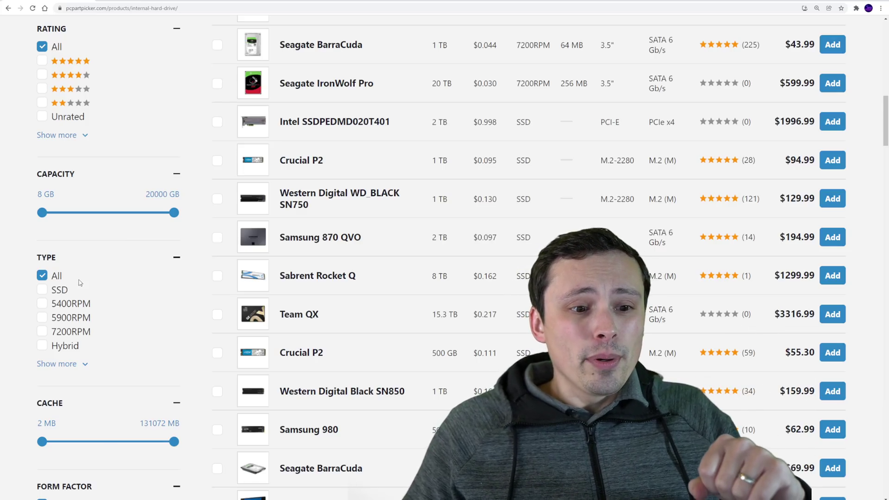
scroll(102, 277, up, 16)
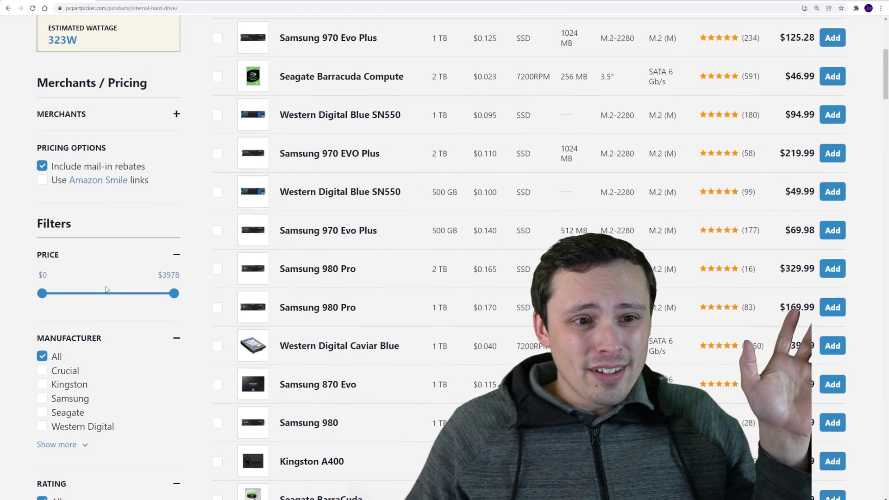
scroll(113, 280, down, 5)
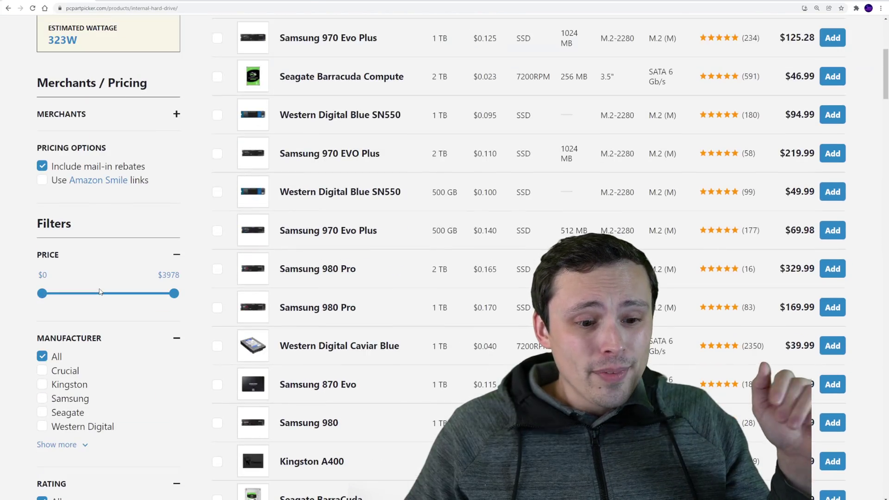
scroll(98, 291, down, 10)
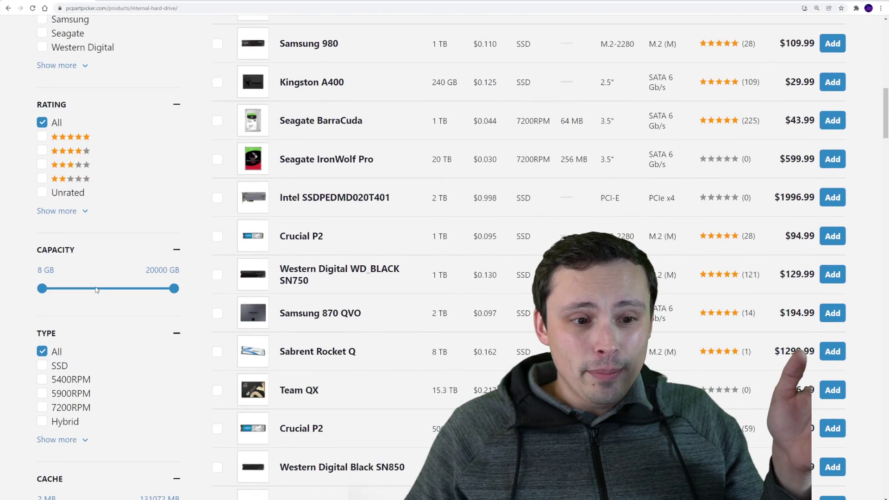
drag(44, 178, 124, 182)
Limit storage results to SSDs, leaving 521 compatible products
click(82, 250)
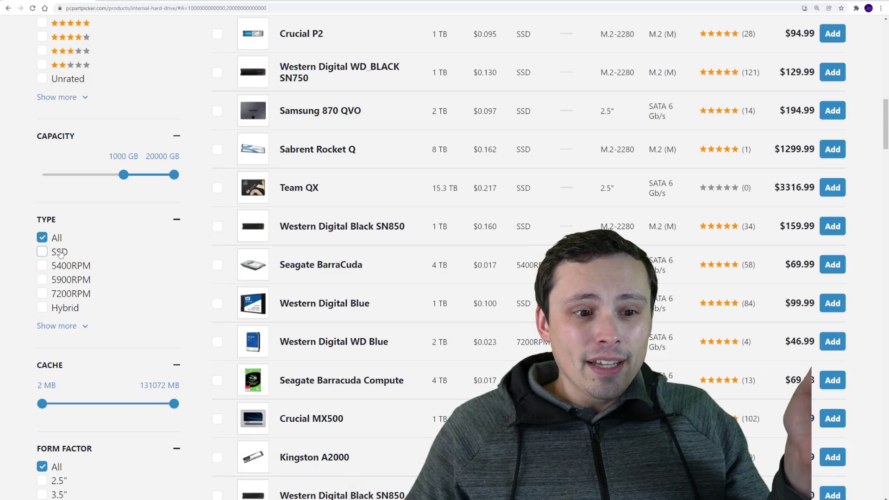
scroll(120, 256, down, 7)
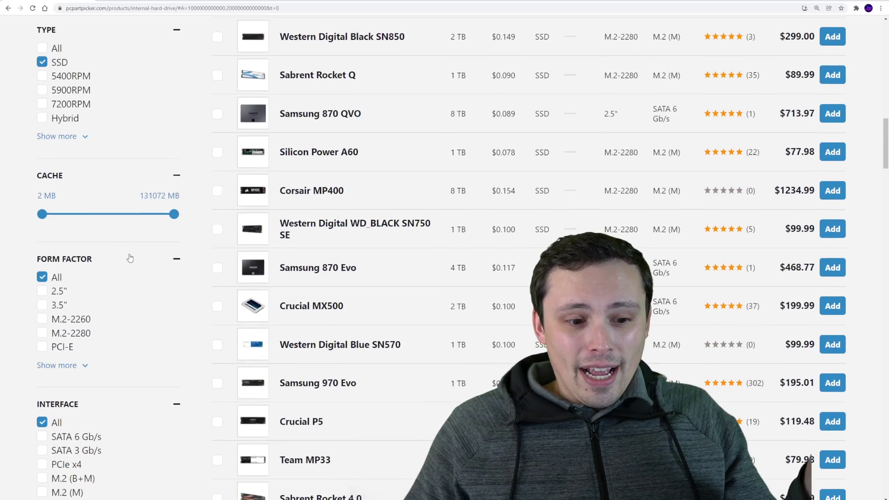
scroll(124, 254, up, 20)
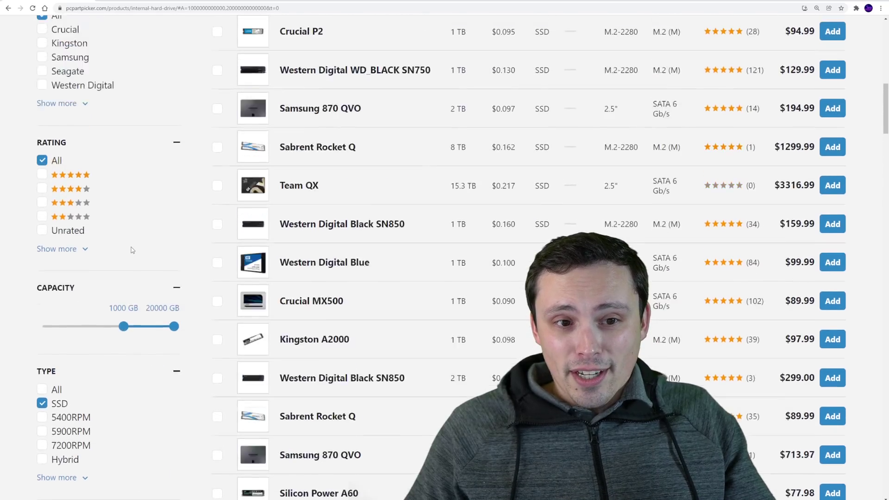
scroll(146, 258, up, 1)
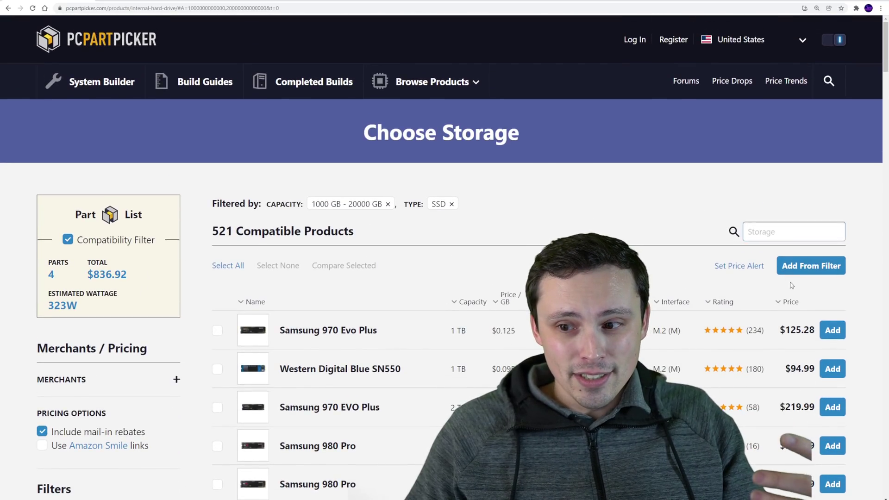
Sort the SSD listings cheapest first and scroll to the 1 TB Silicon Power A60 at $77.98
click(788, 302)
scroll(558, 153, down, 4)
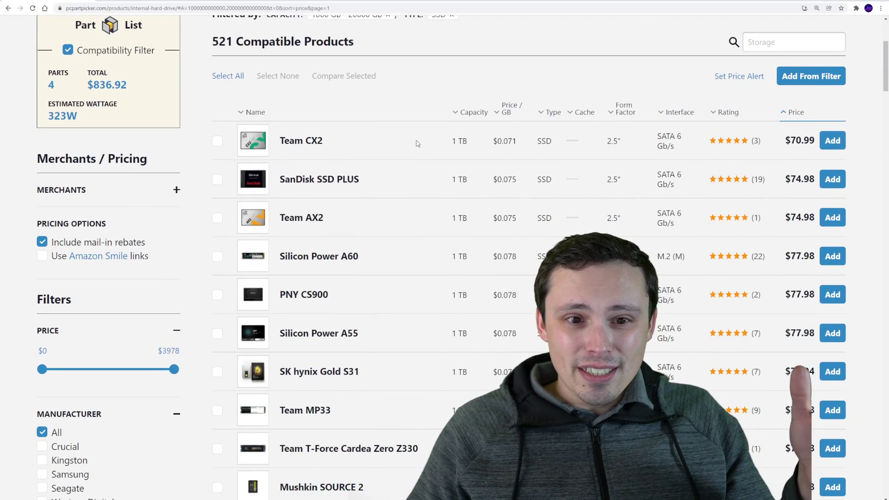
mouse_move(254, 160)
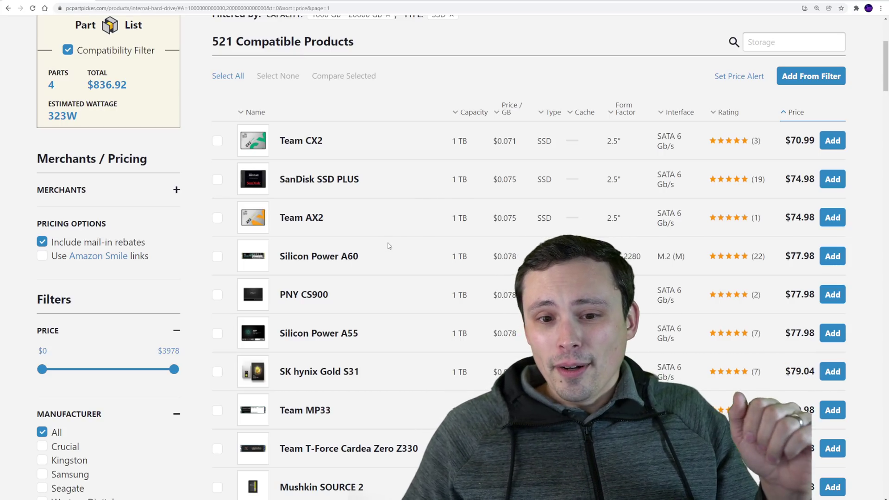
scroll(389, 246, down, 2)
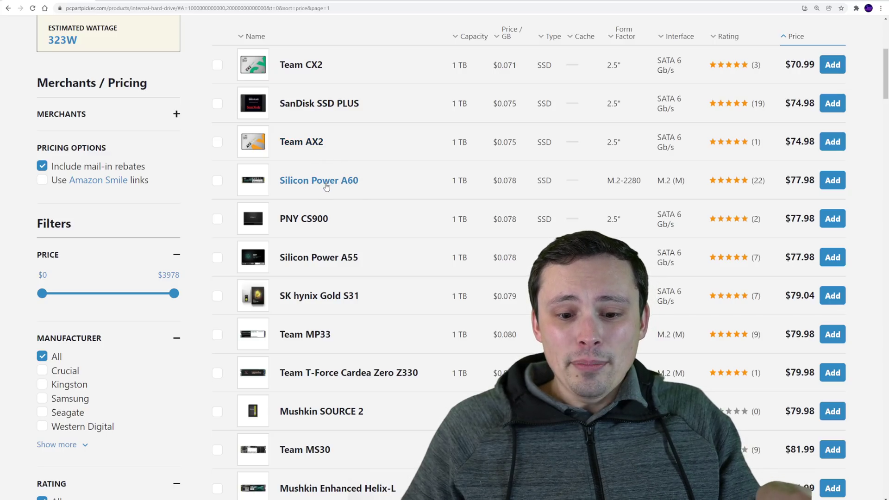
scroll(326, 187, down, 1)
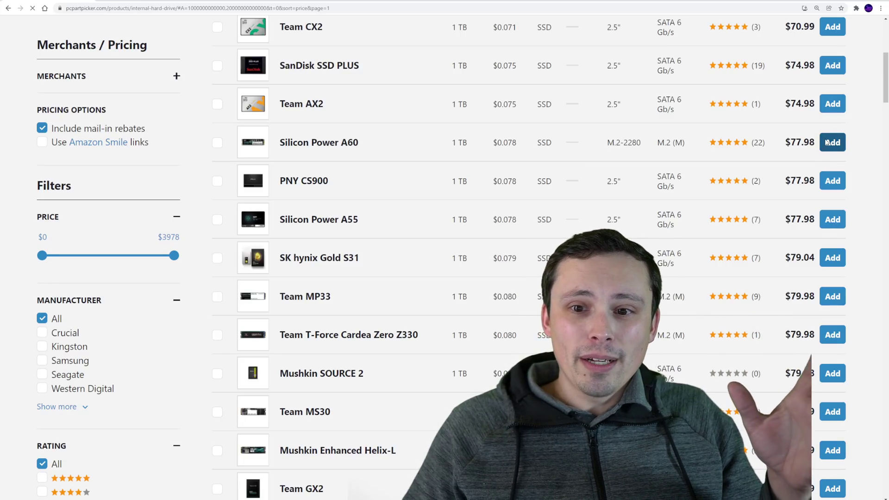
Add the Silicon Power A60 1 TB SSD to the build at $77.98
click(826, 143)
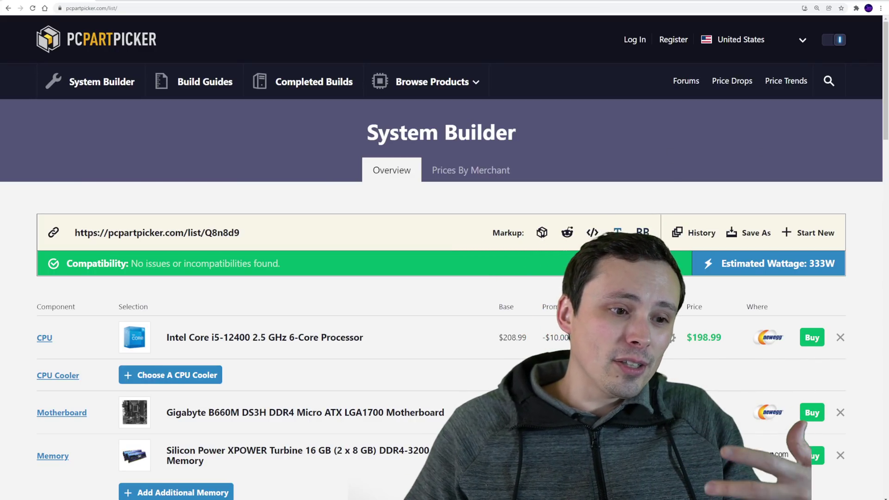
scroll(390, 250, down, 7)
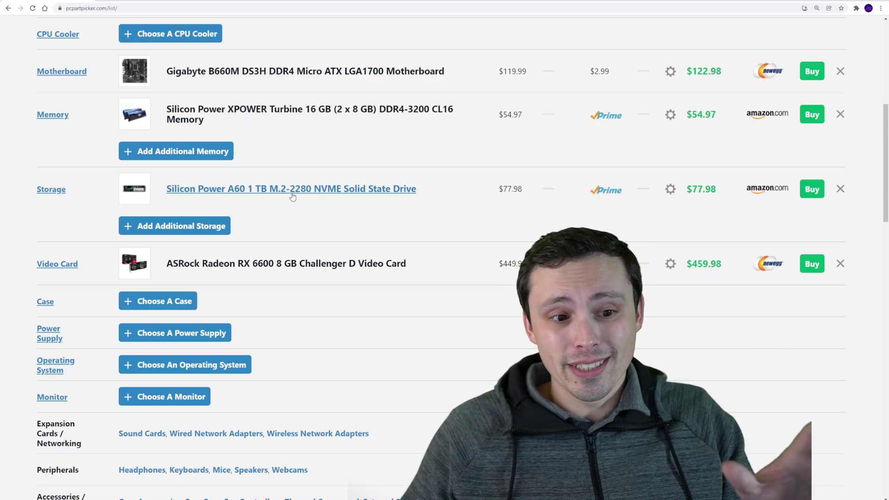
scroll(290, 213, down, 2)
scroll(287, 224, down, 6)
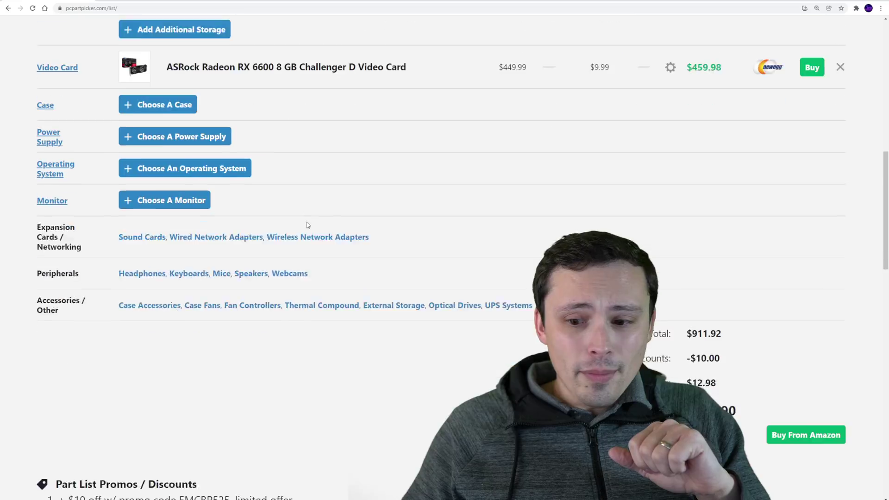
Review the build list and its $914.90 total
drag(688, 228, 740, 236)
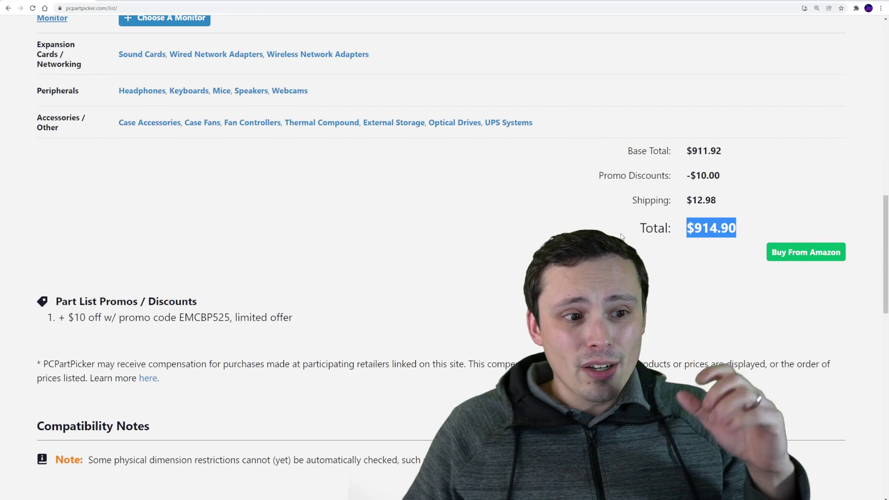
scroll(622, 237, up, 7)
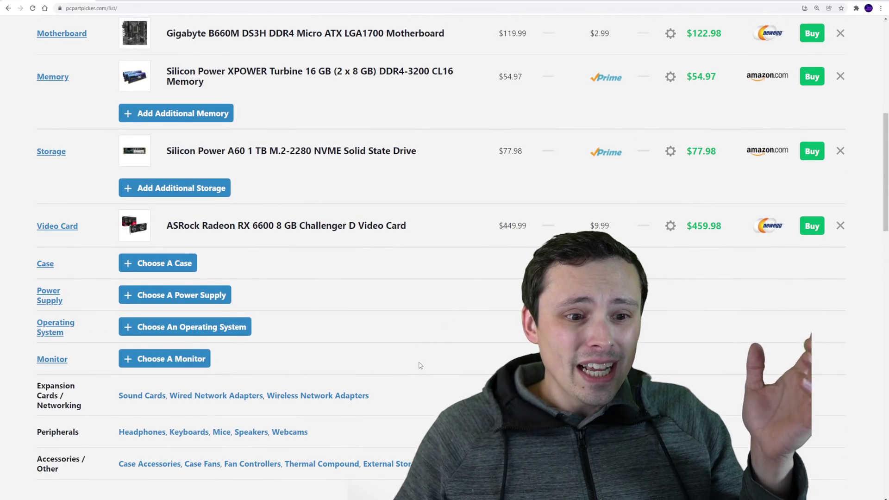
scroll(420, 365, down, 2)
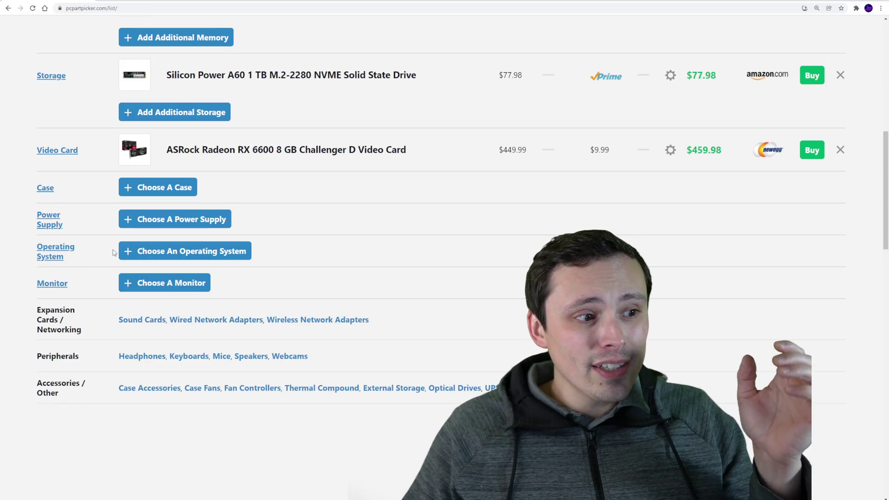
scroll(195, 296, down, 1)
scroll(277, 344, up, 2)
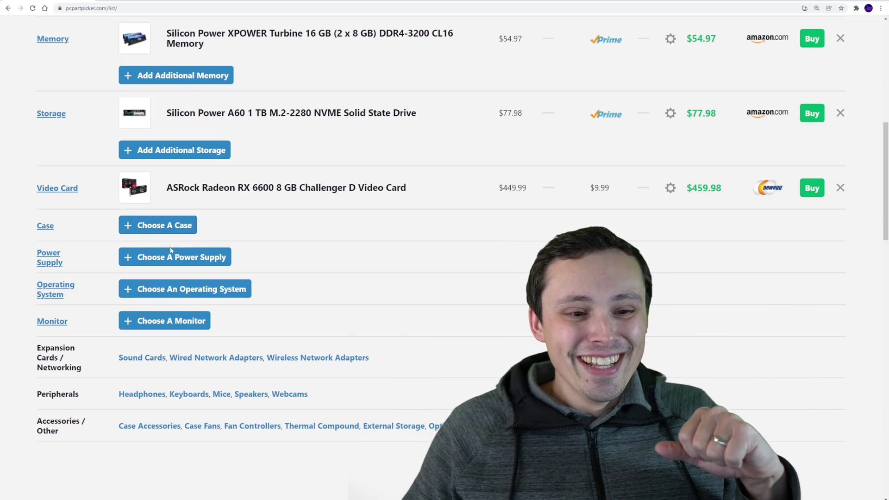
Open the compatible power supplies and sort them by price, cheapest first
click(171, 263)
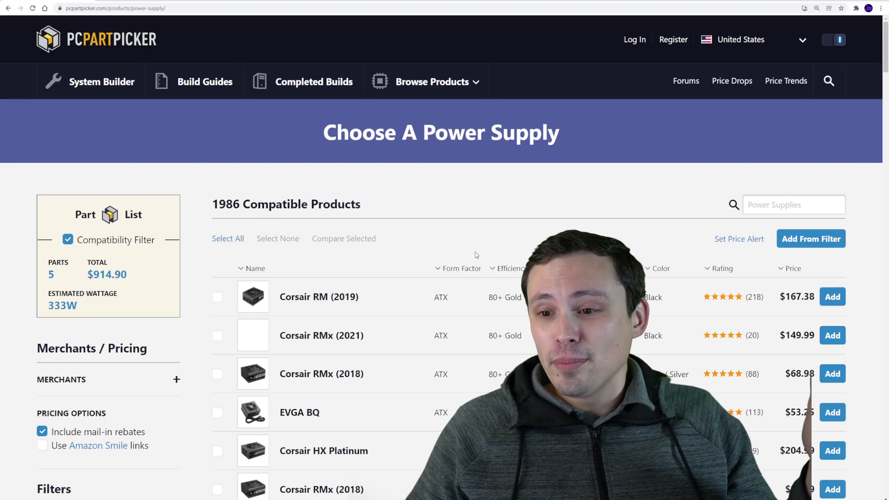
click(789, 273)
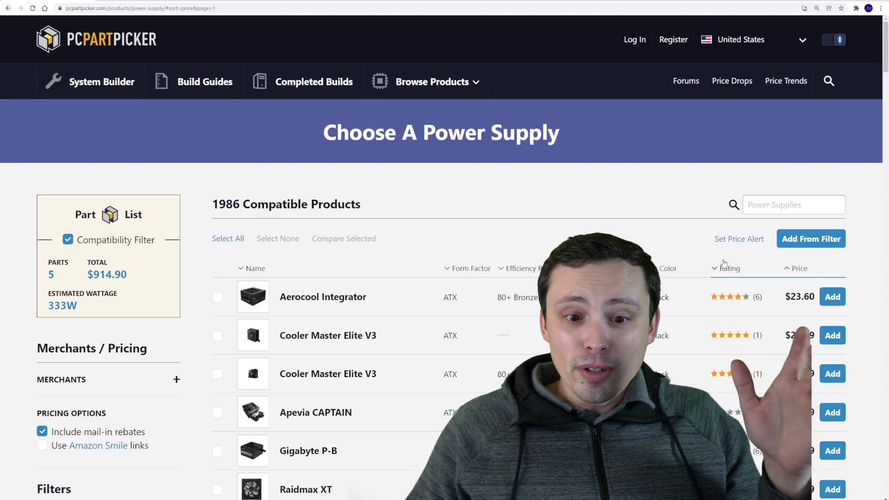
scroll(692, 261, down, 2)
scroll(692, 261, down, 3)
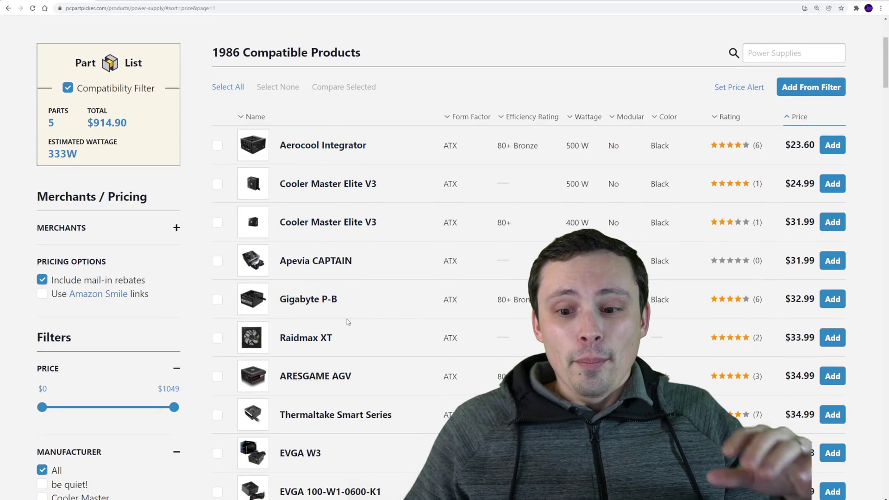
scroll(348, 322, down, 1)
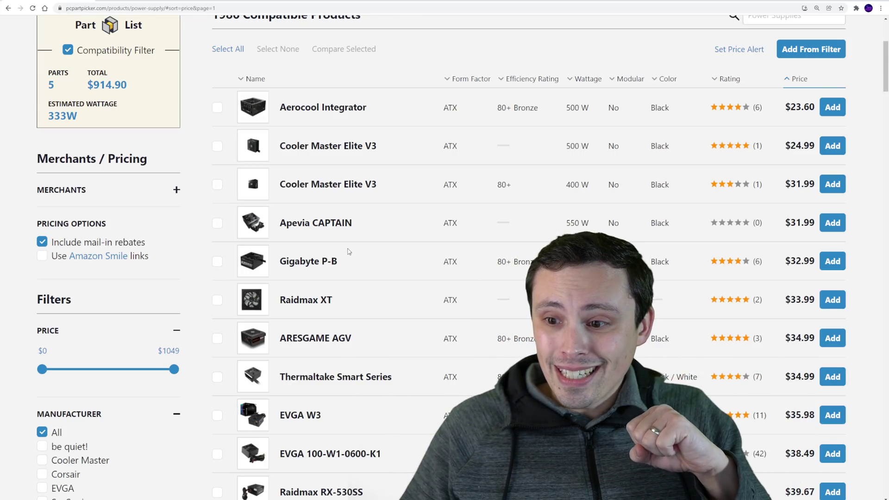
scroll(349, 251, down, 4)
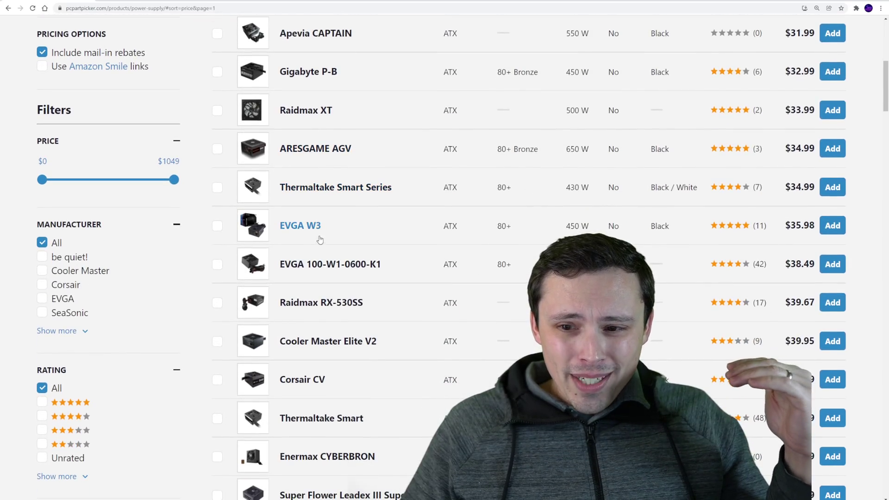
scroll(322, 238, down, 1)
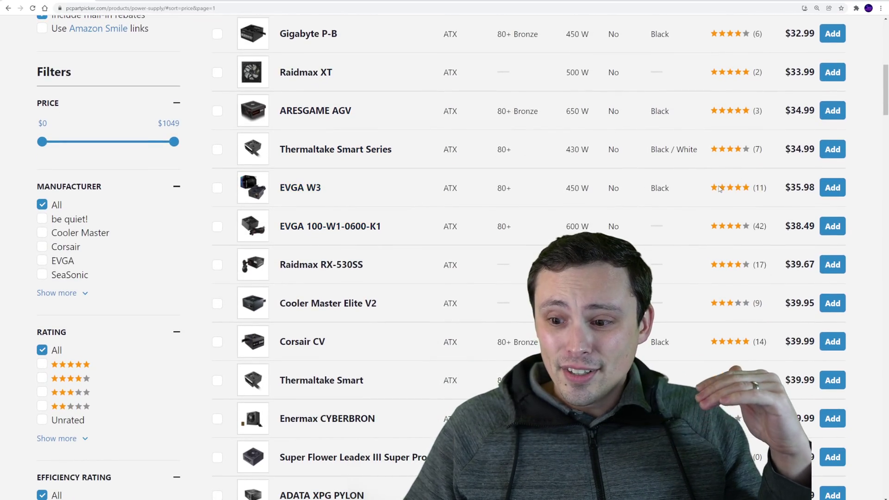
Find the EVGA BR 600 W 80+ Bronze unit at $44.99 and add it to the build
scroll(720, 188, down, 3)
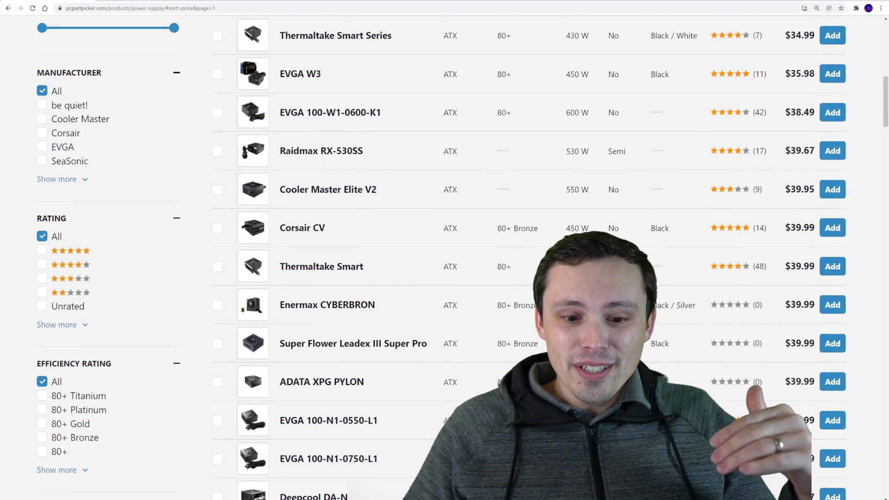
scroll(688, 286, down, 5)
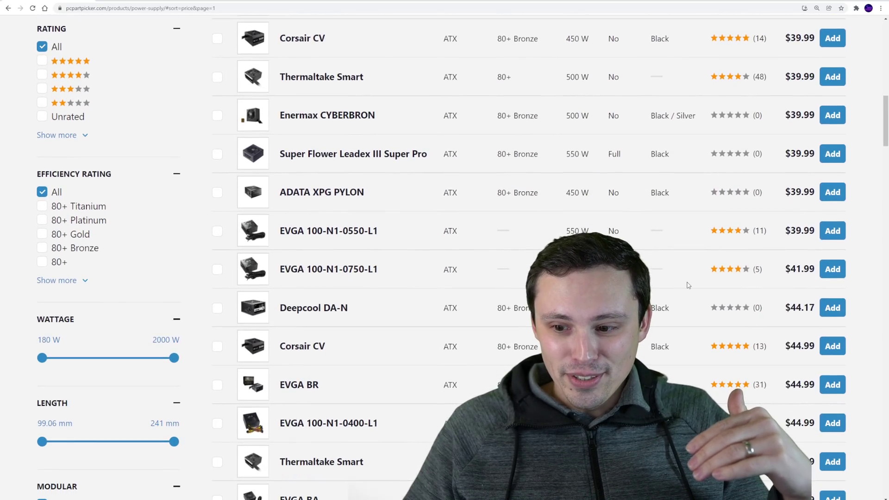
scroll(689, 285, down, 4)
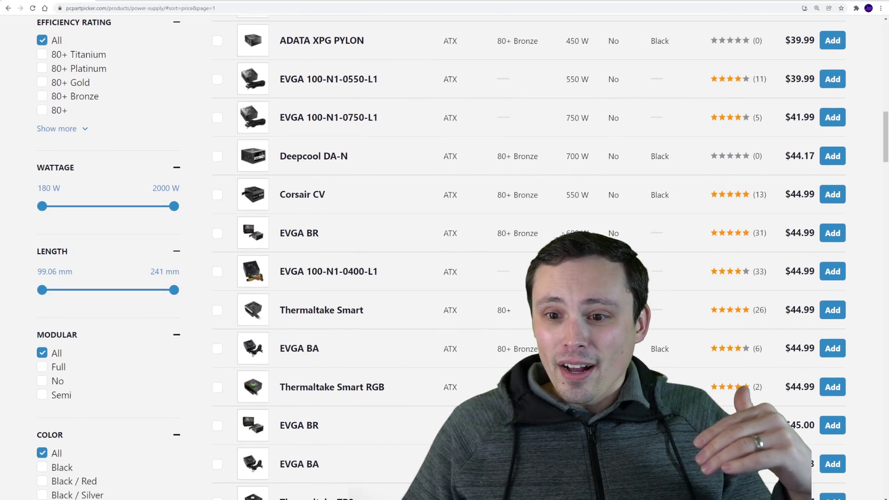
scroll(394, 230, down, 1)
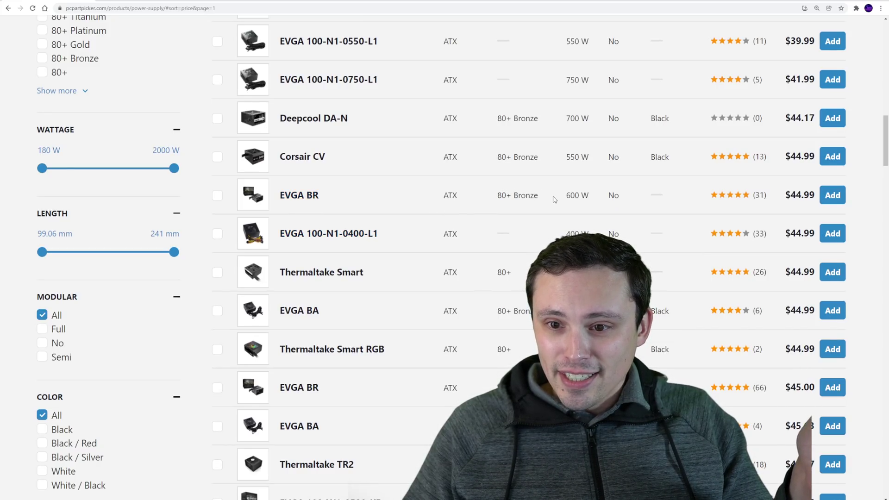
drag(567, 195, 597, 197)
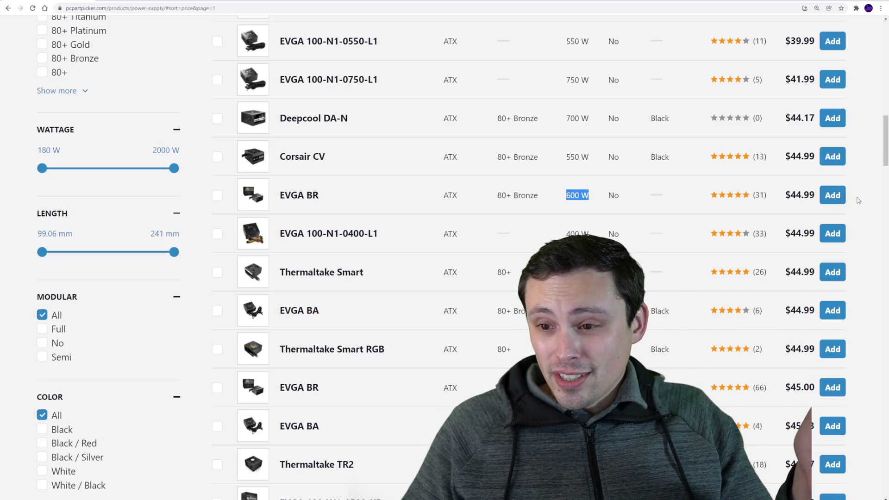
click(833, 196)
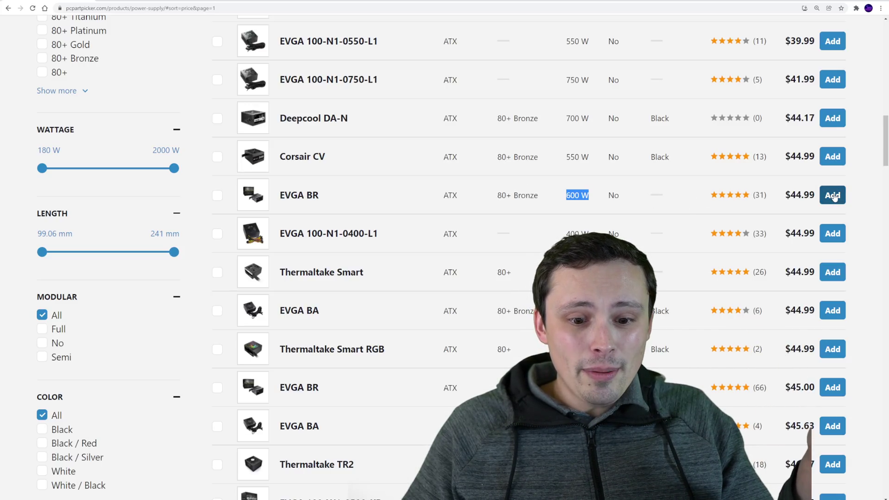
Scroll through the build list to check each part and the $959.89 total
scroll(699, 265, down, 10)
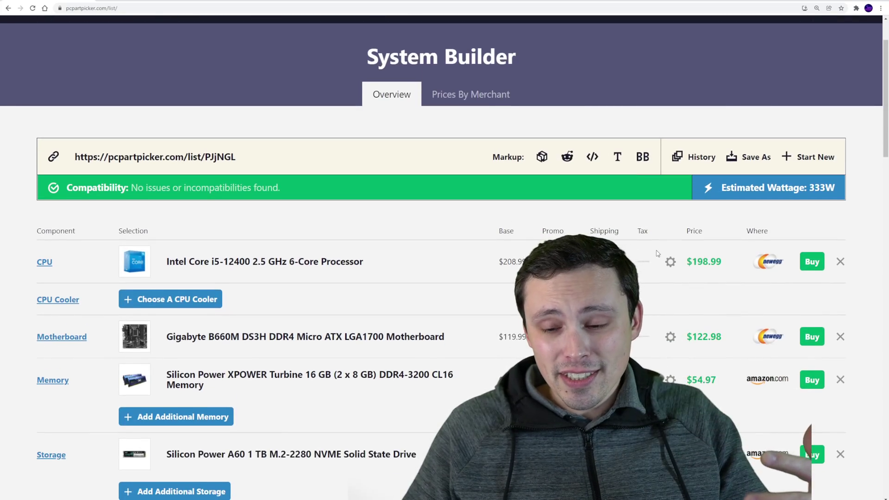
scroll(513, 256, up, 3)
scroll(403, 262, down, 2)
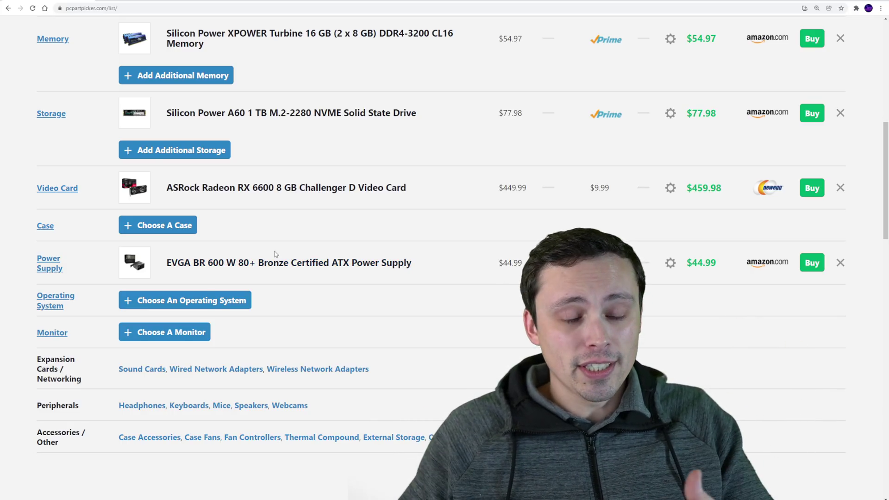
scroll(278, 260, up, 3)
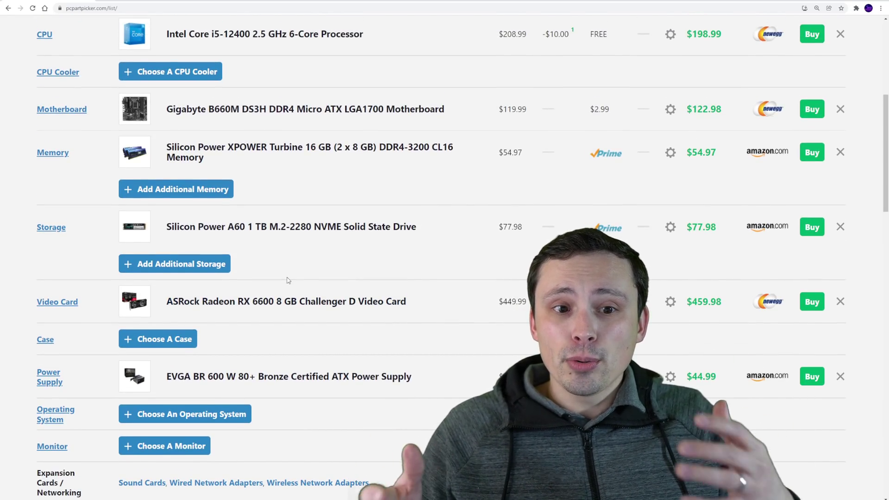
scroll(285, 284, down, 2)
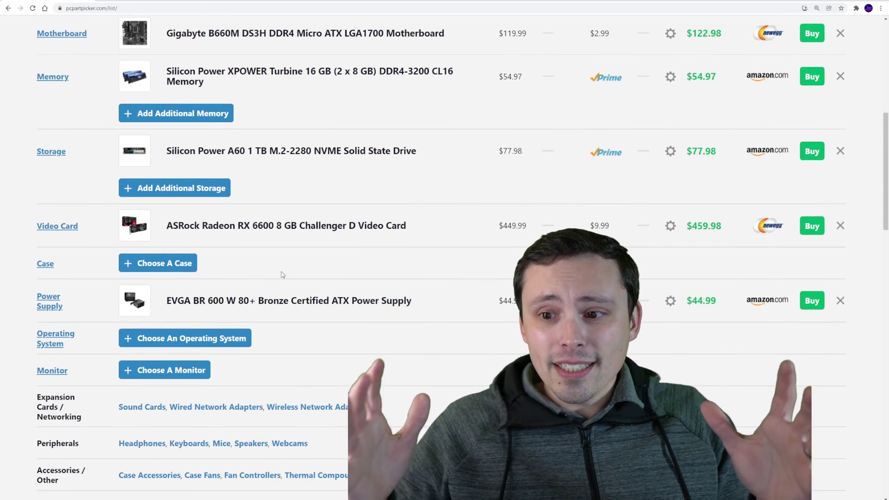
scroll(282, 231, up, 3)
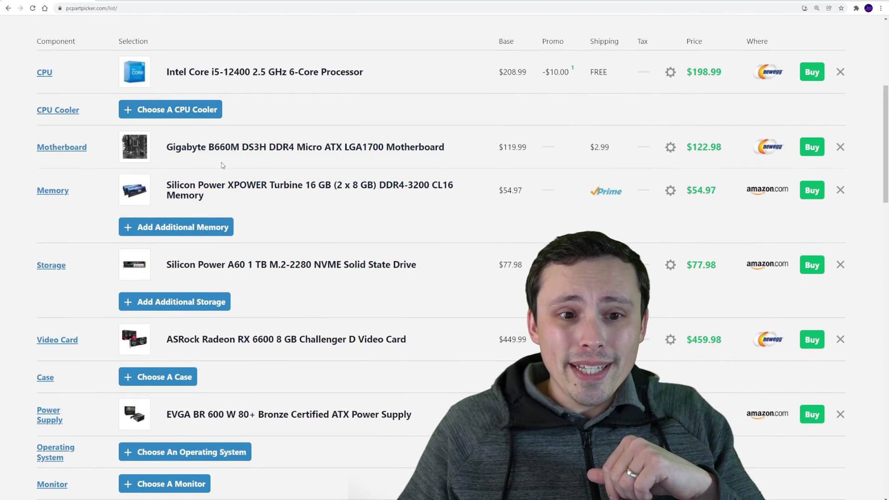
scroll(222, 164, up, 1)
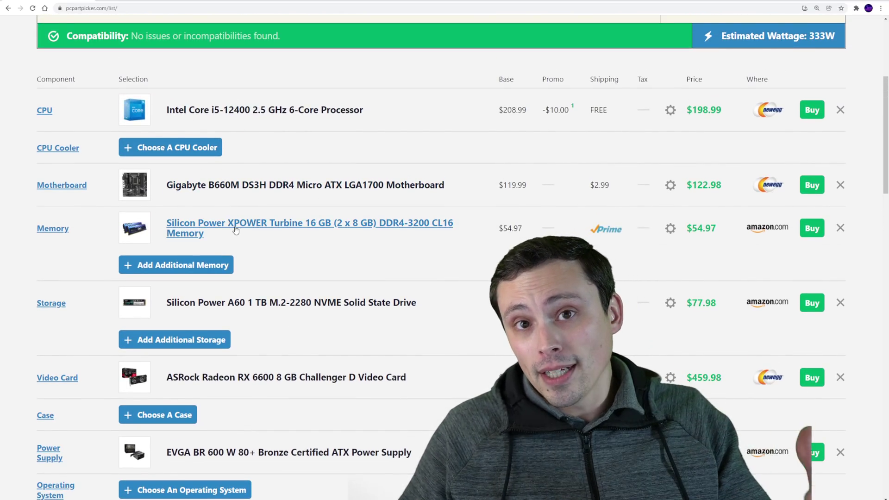
scroll(237, 236, down, 2)
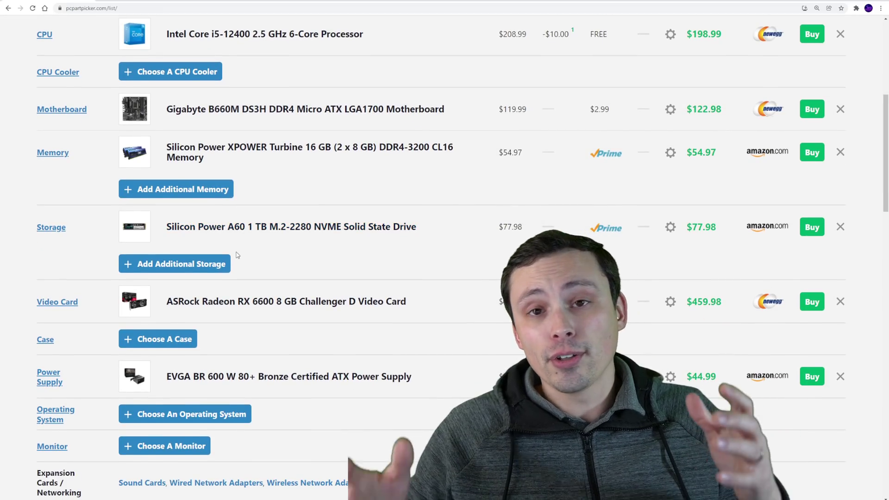
scroll(224, 241, down, 10)
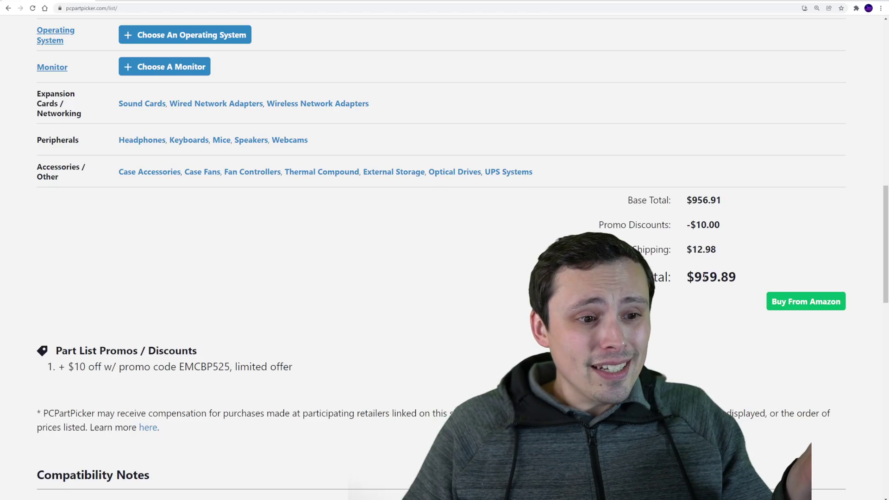
scroll(175, 231, up, 7)
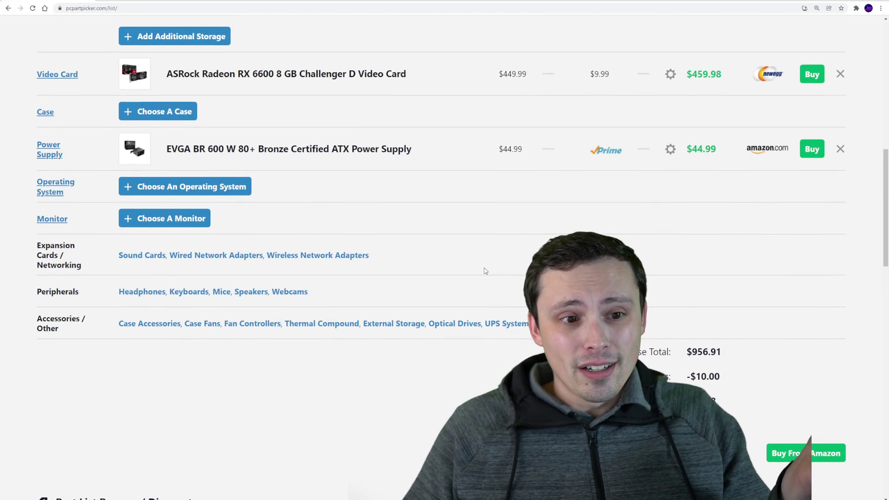
Open the compatible cases and sort them by price, cheapest first
click(175, 231)
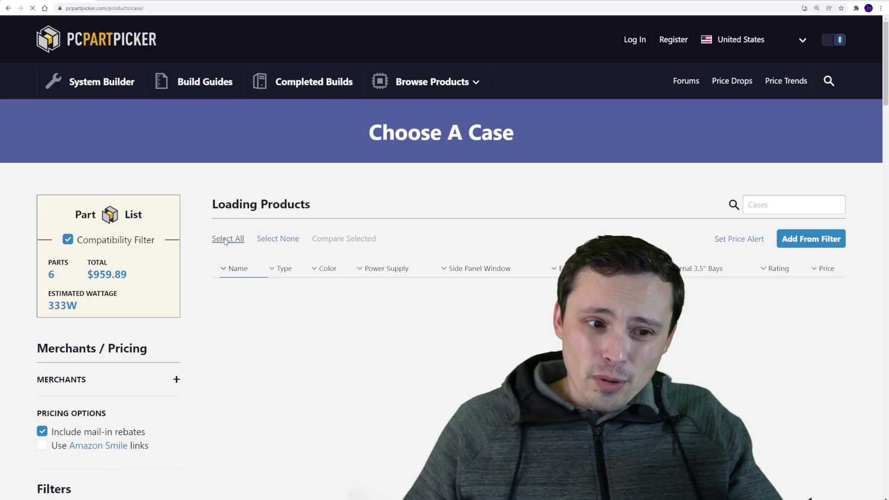
click(786, 275)
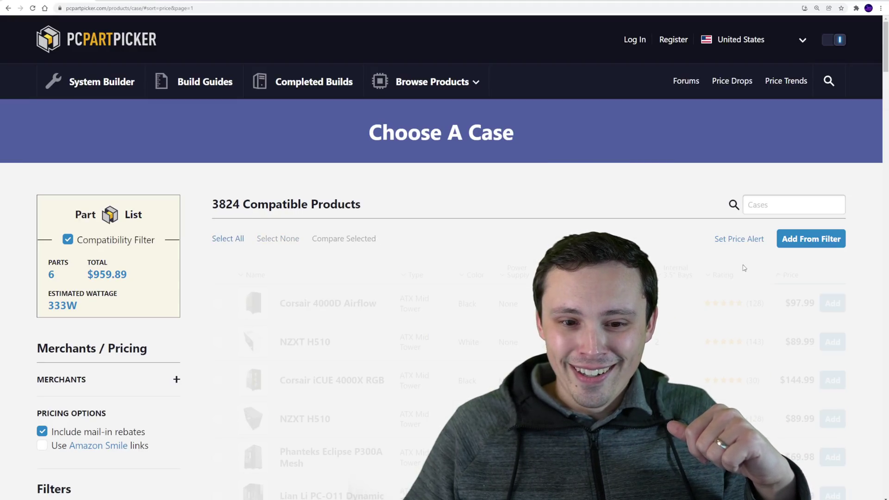
scroll(591, 207, down, 3)
scroll(591, 207, down, 1)
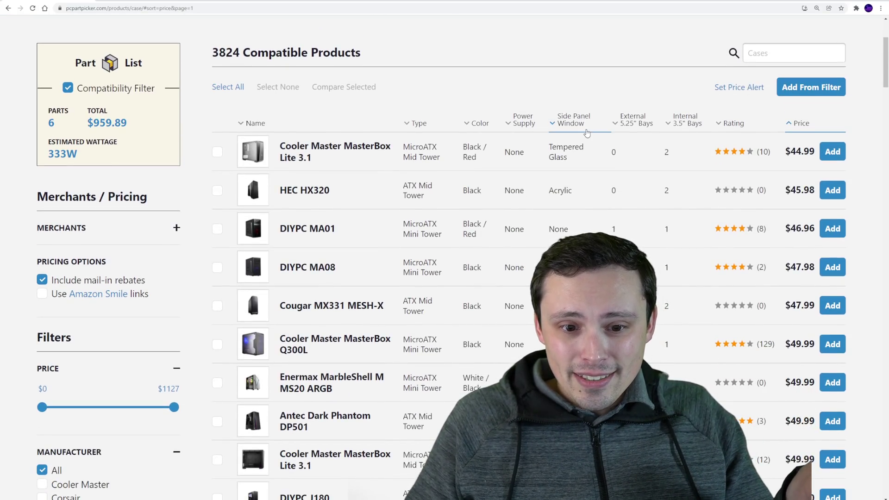
scroll(442, 141, down, 1)
scroll(442, 144, down, 1)
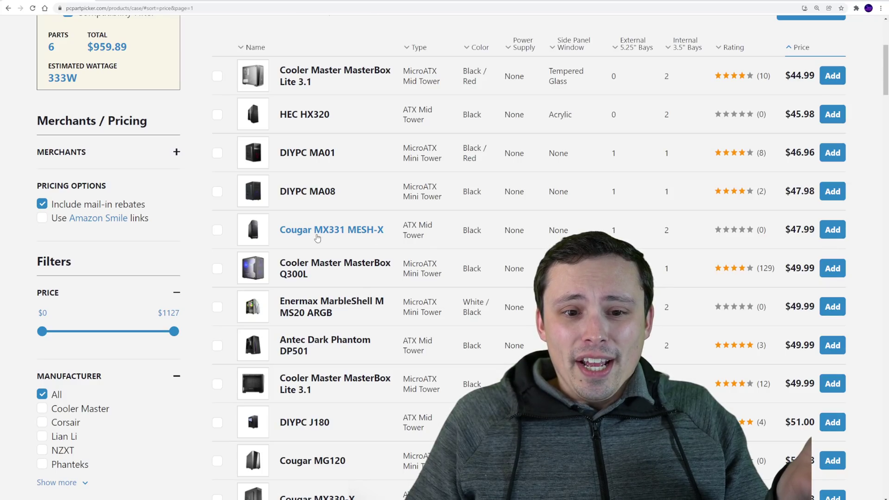
Compare the Cougar MX331 MESH-X mid tower with the DIYPC MA01 mini tower, then add the Cougar
drag(419, 225, 436, 238)
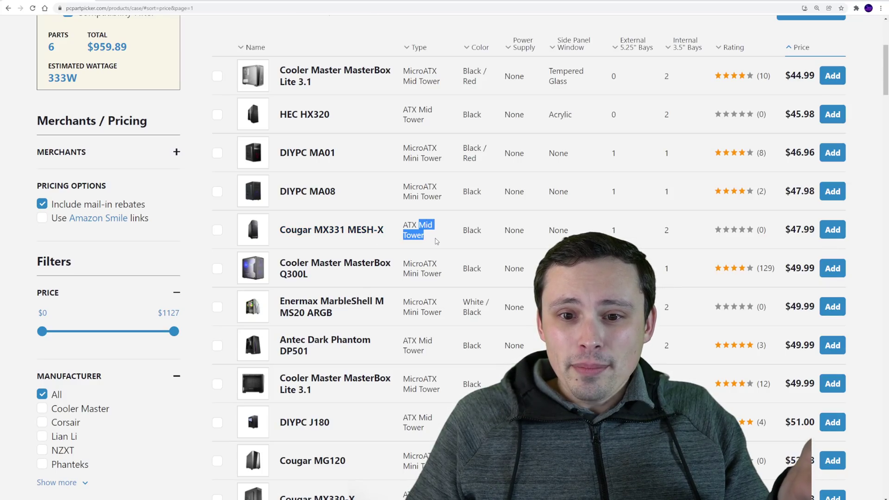
drag(403, 158, 435, 159)
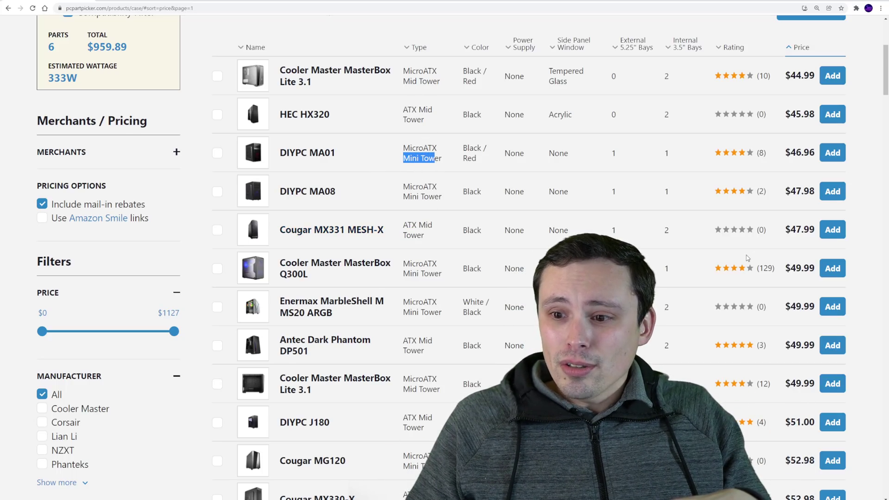
scroll(463, 242, down, 2)
scroll(430, 191, up, 1)
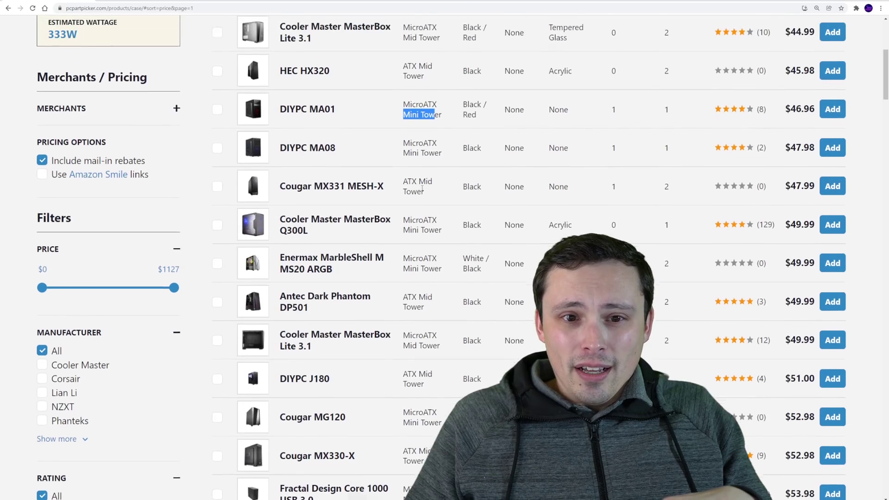
scroll(448, 205, up, 3)
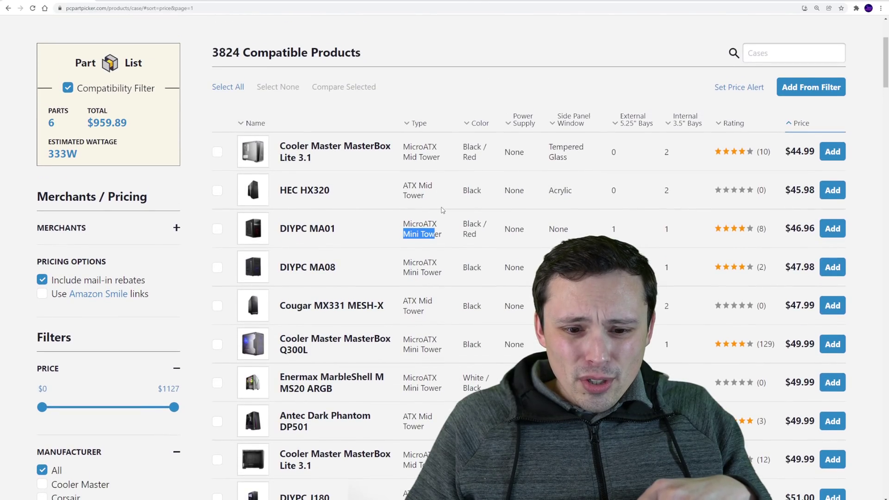
scroll(445, 209, down, 3)
scroll(459, 195, down, 1)
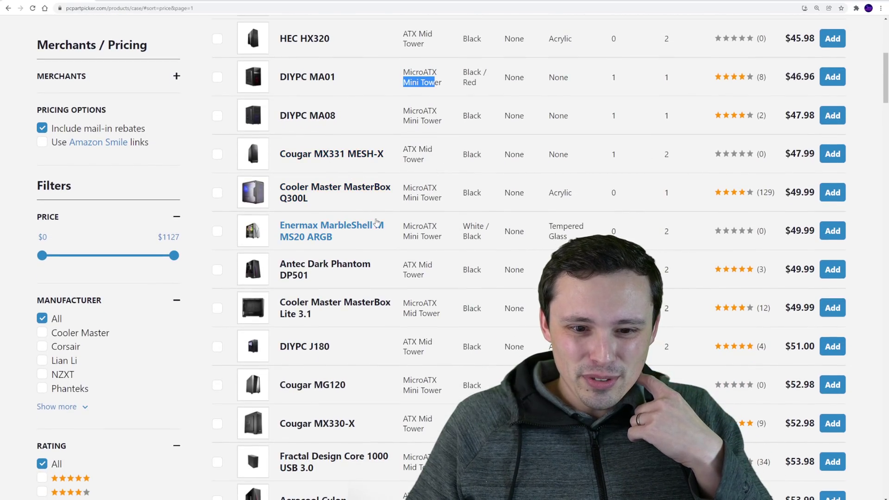
scroll(392, 235, down, 2)
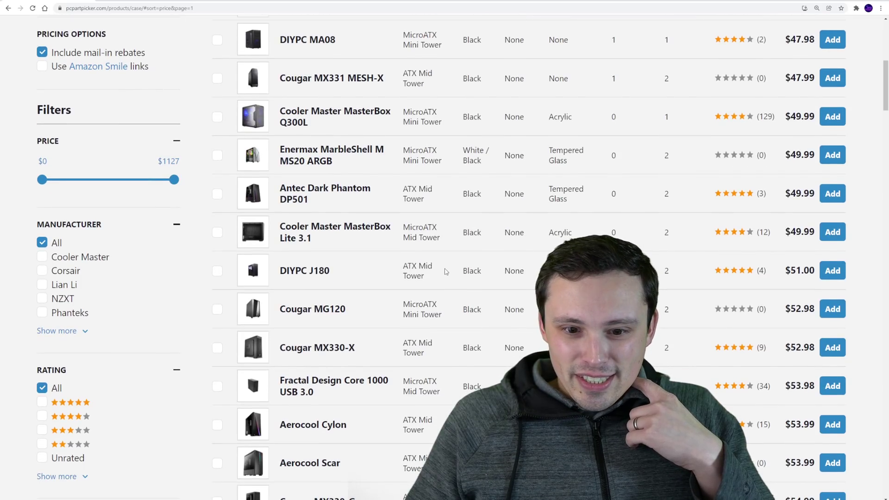
scroll(446, 272, down, 2)
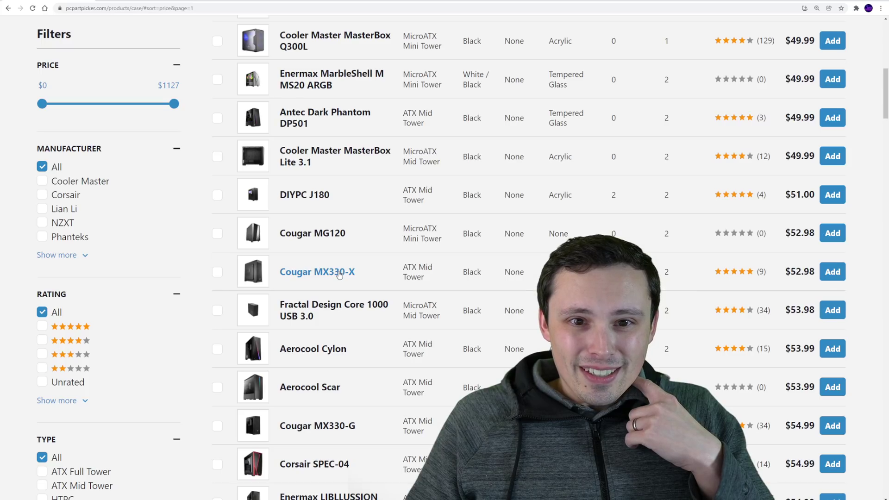
scroll(341, 271, up, 2)
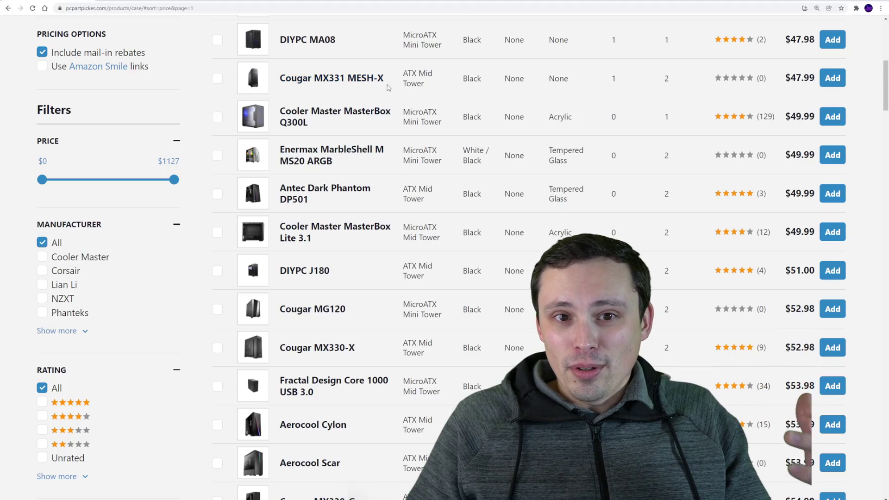
click(832, 78)
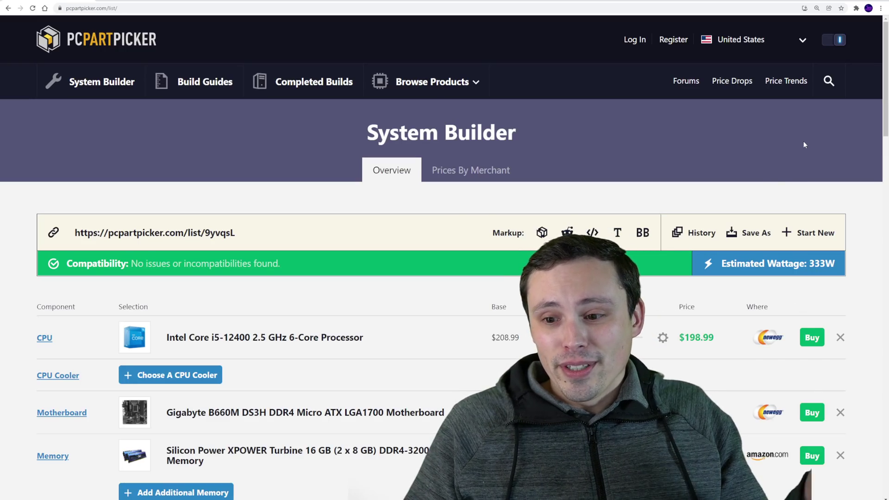
scroll(608, 207, down, 10)
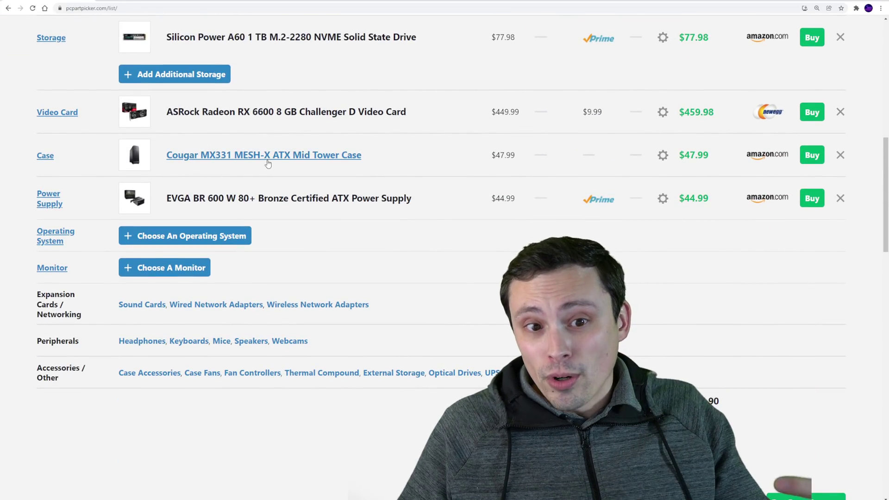
scroll(757, 297, down, 7)
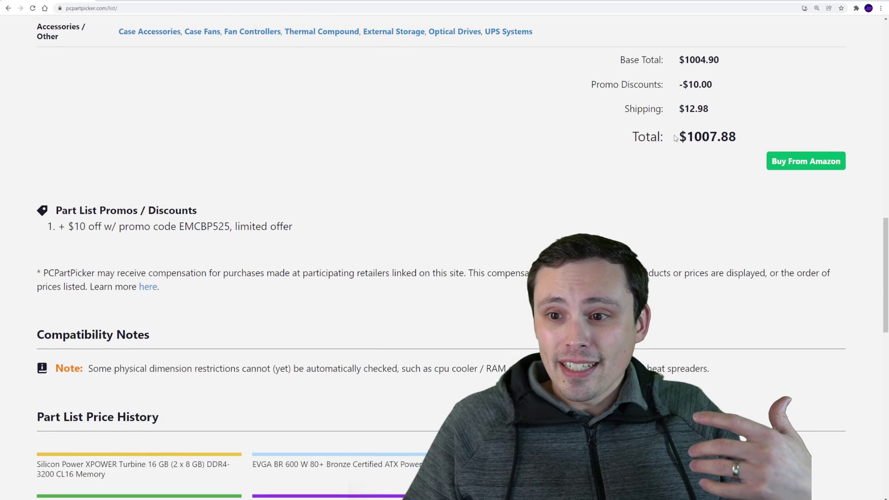
drag(676, 138, 762, 140)
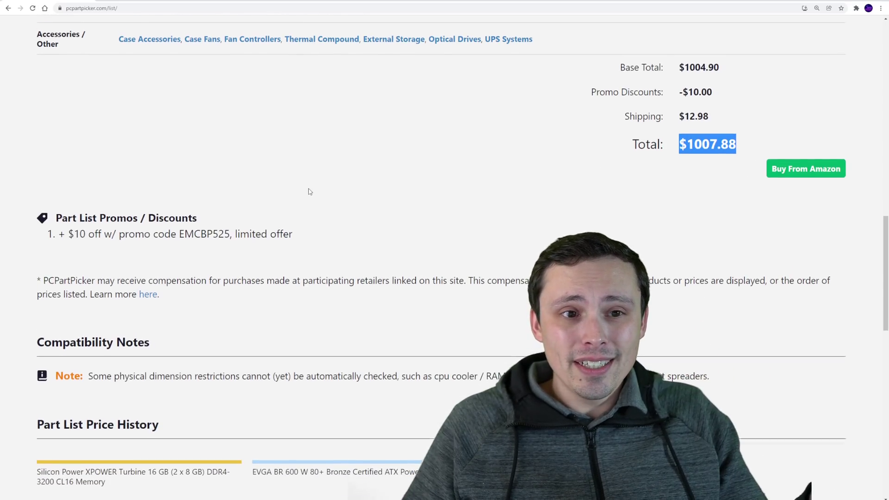
scroll(327, 195, up, 7)
scroll(338, 216, up, 3)
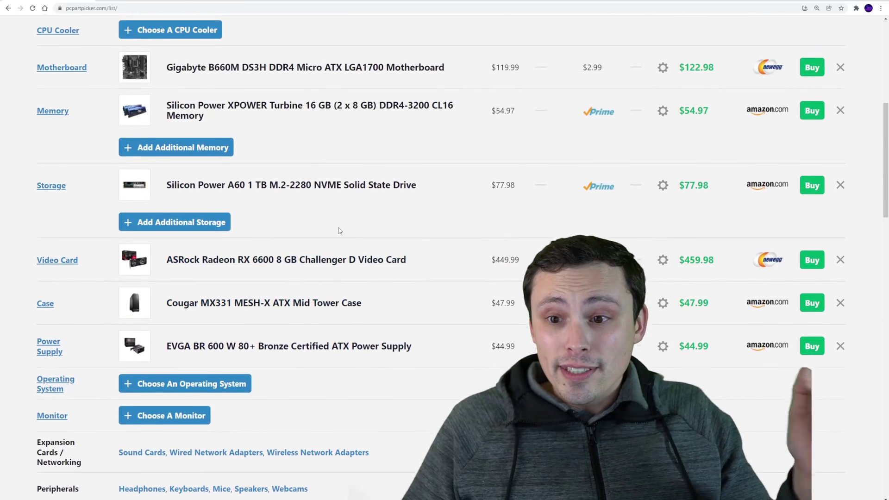
scroll(341, 229, up, 6)
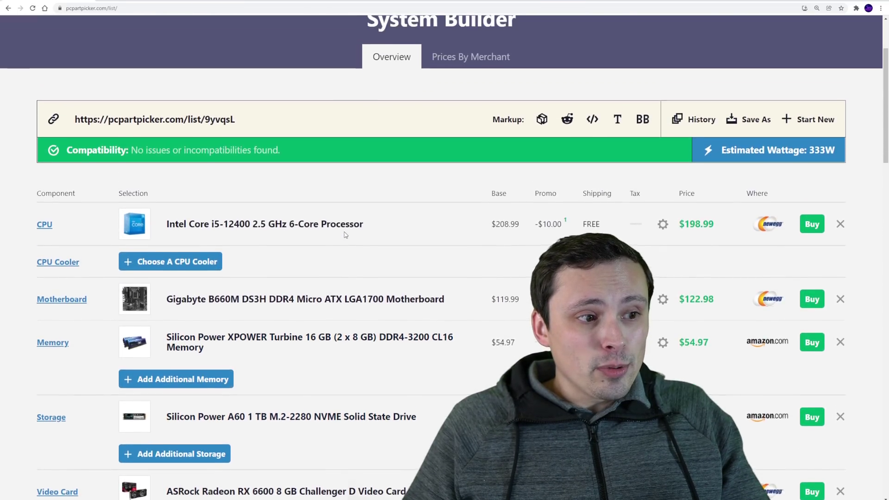
scroll(348, 238, down, 2)
scroll(348, 232, down, 2)
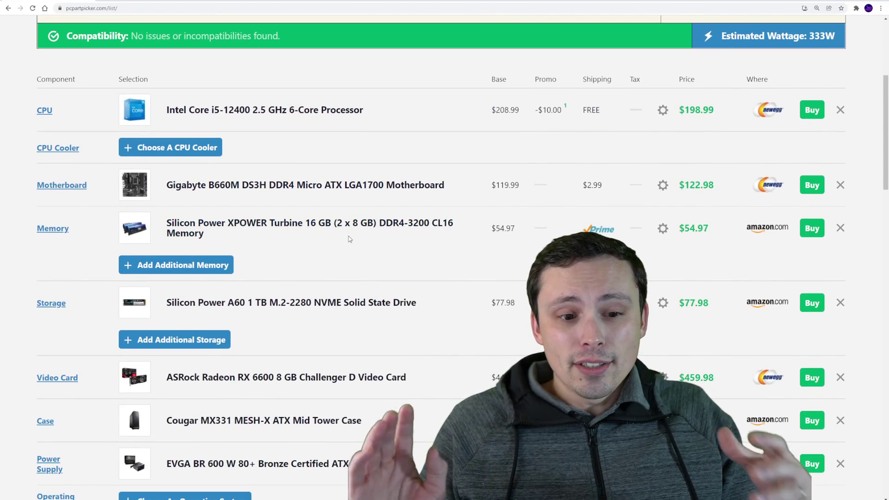
scroll(340, 238, down, 1)
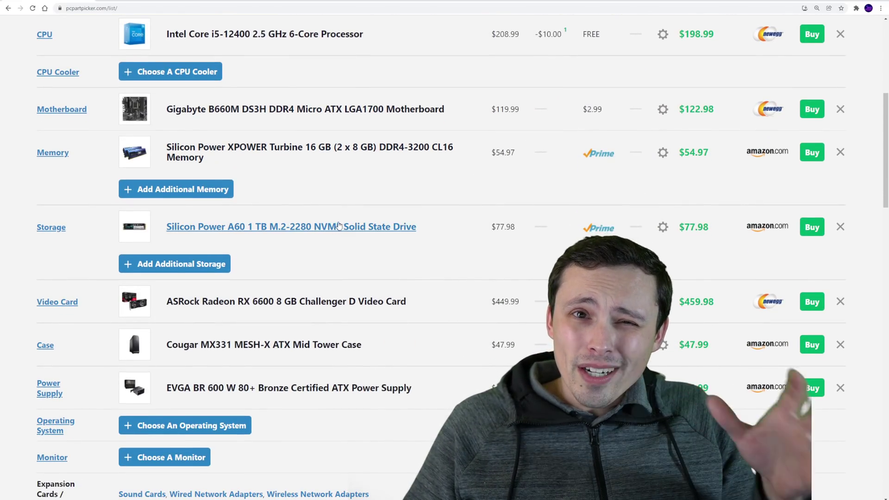
scroll(336, 217, down, 5)
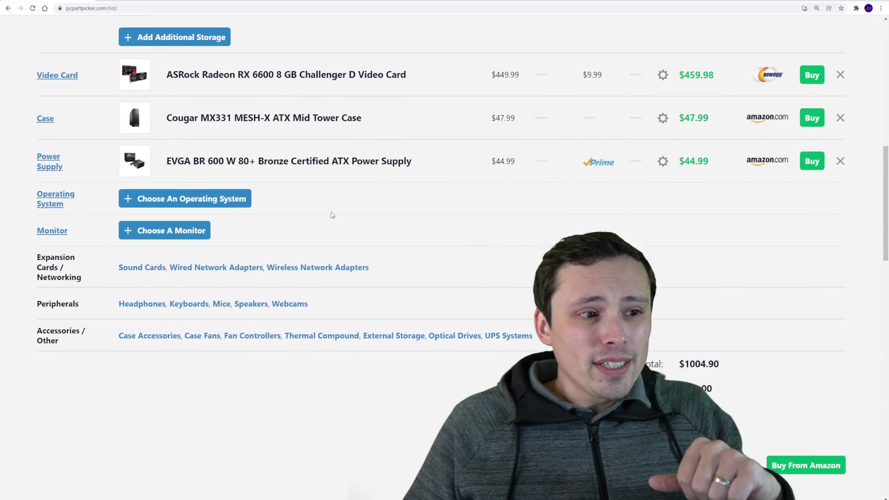
scroll(246, 165, up, 2)
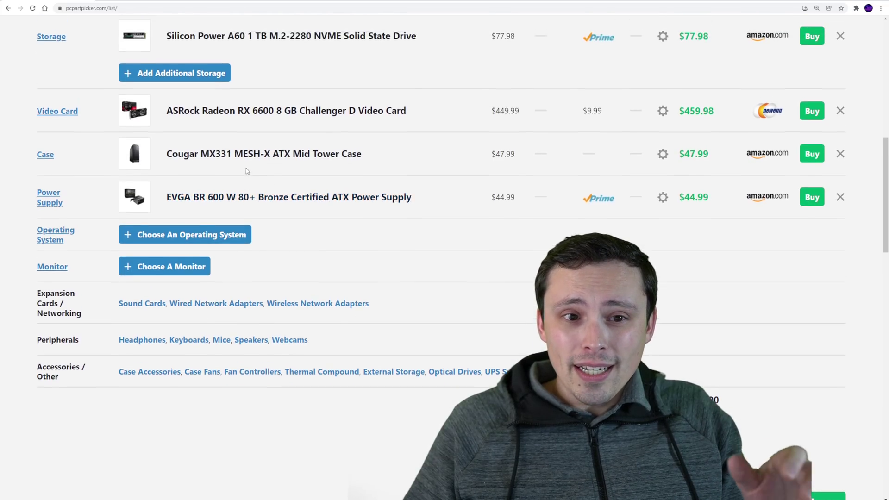
scroll(210, 197, up, 4)
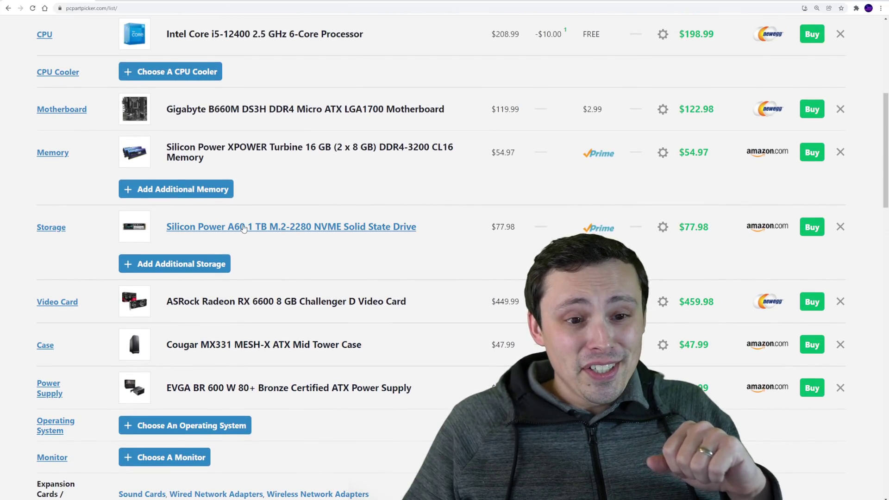
scroll(275, 226, up, 2)
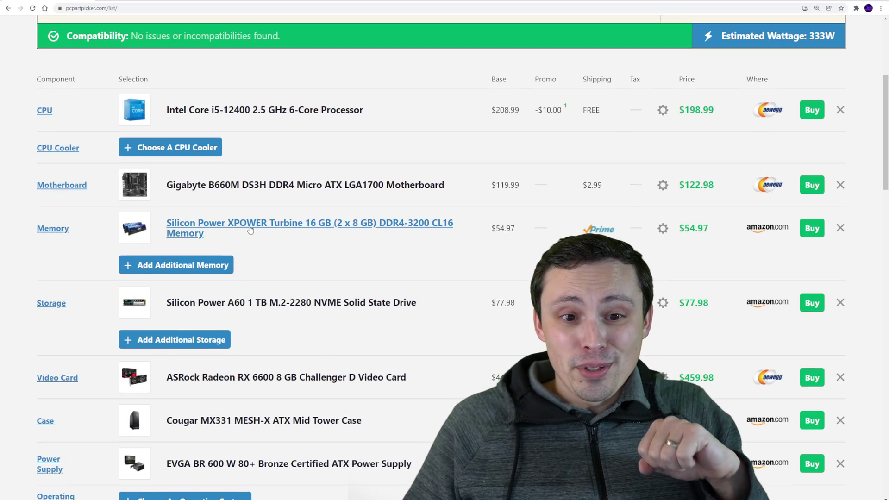
scroll(245, 237, down, 2)
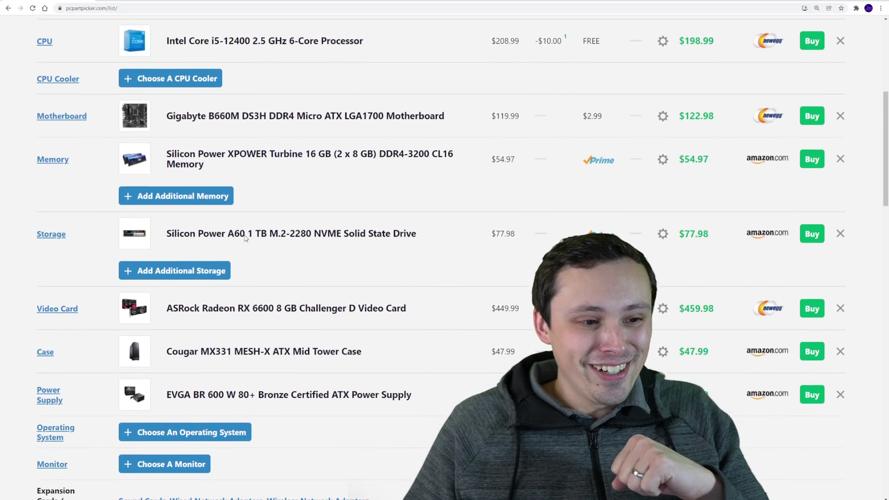
scroll(273, 178, down, 1)
scroll(268, 183, down, 2)
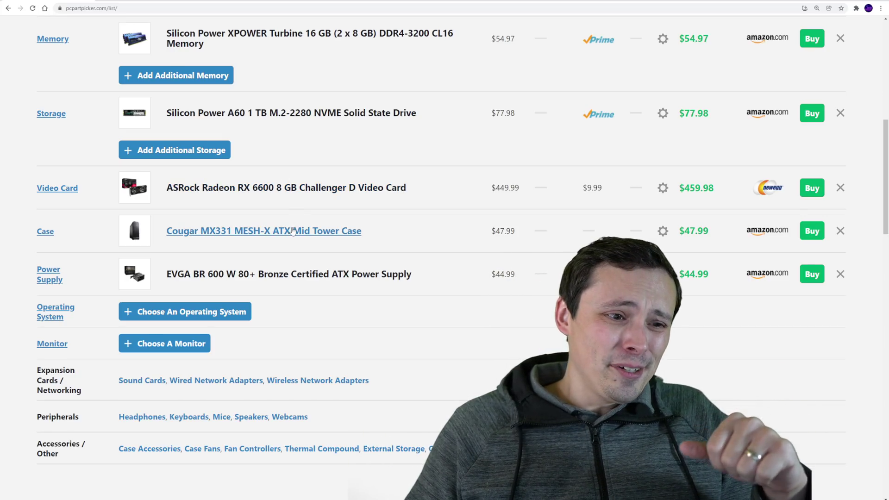
scroll(296, 226, down, 6)
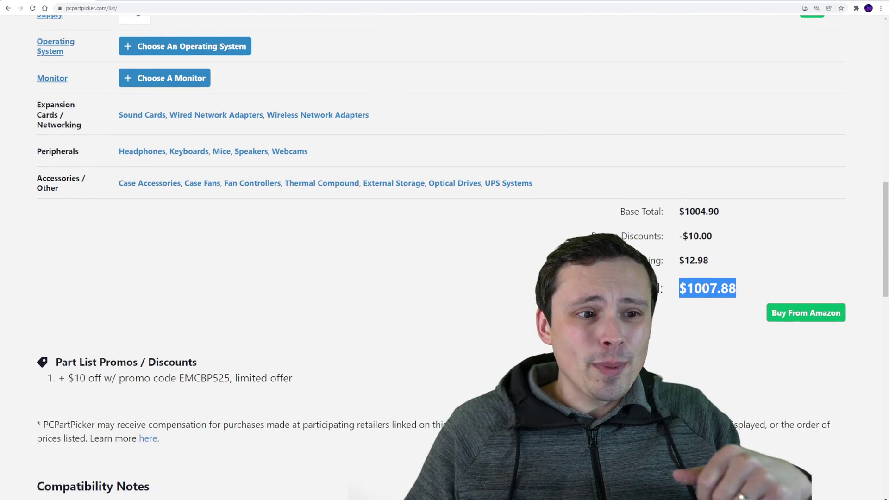
scroll(462, 236, up, 7)
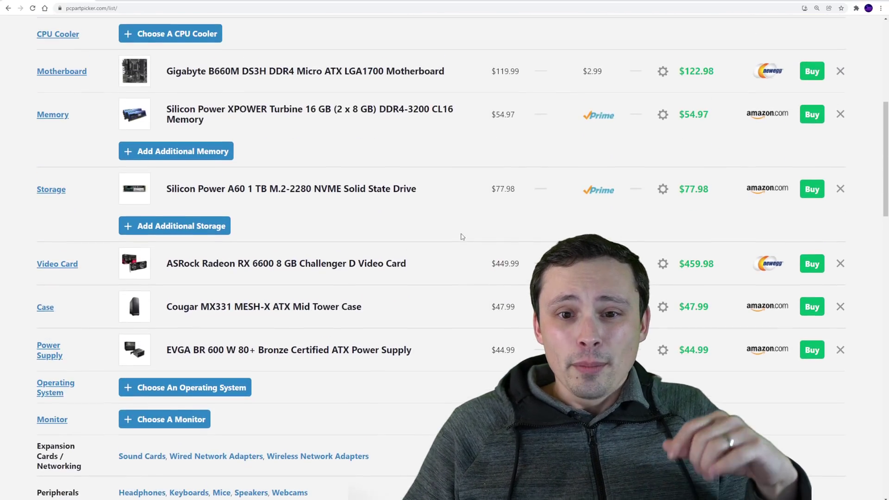
scroll(462, 236, up, 2)
scroll(461, 233, down, 1)
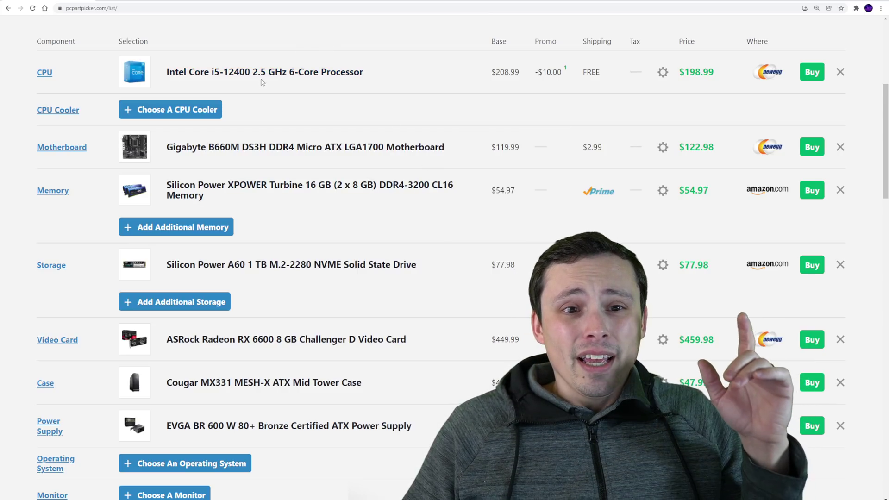
scroll(277, 63, up, 2)
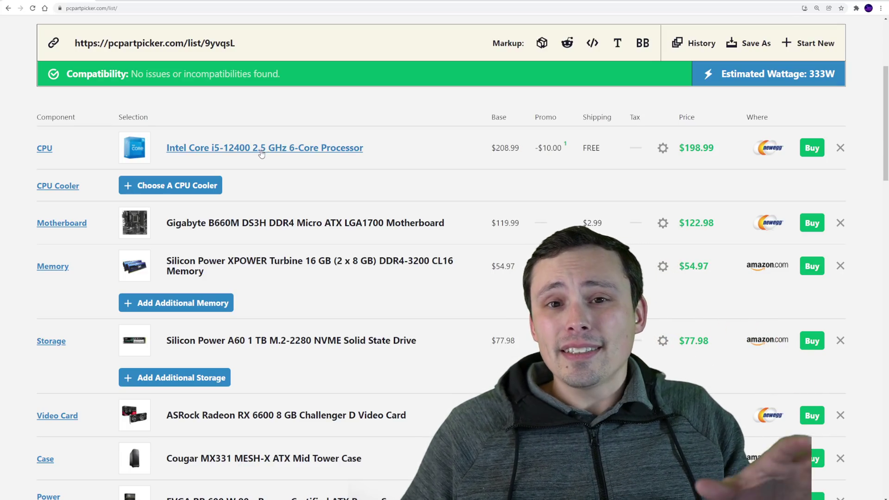
scroll(259, 156, down, 1)
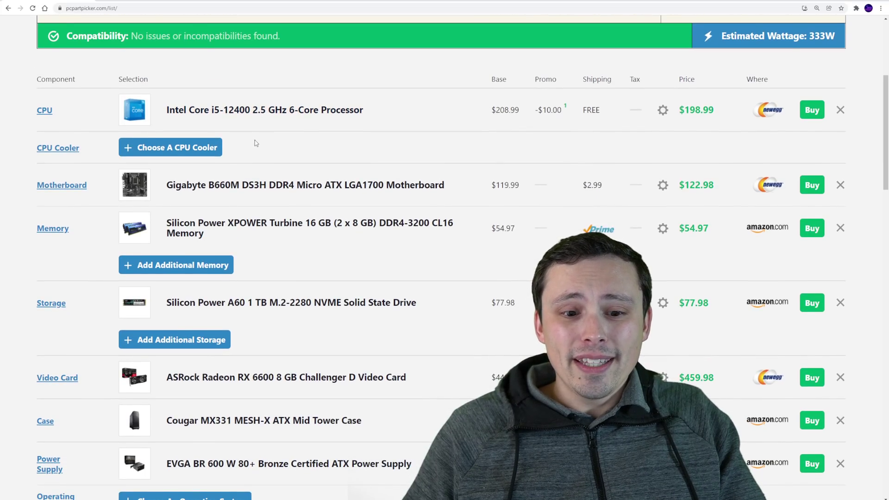
scroll(256, 143, down, 2)
scroll(258, 205, down, 2)
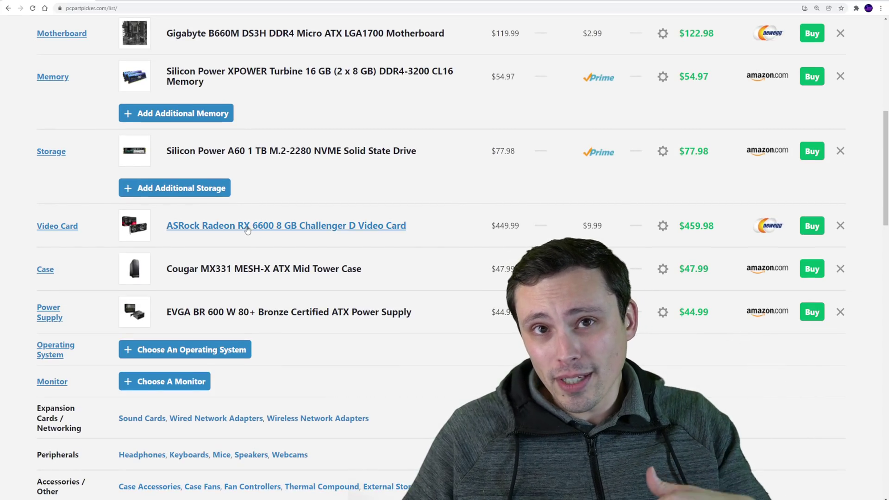
scroll(241, 228, up, 6)
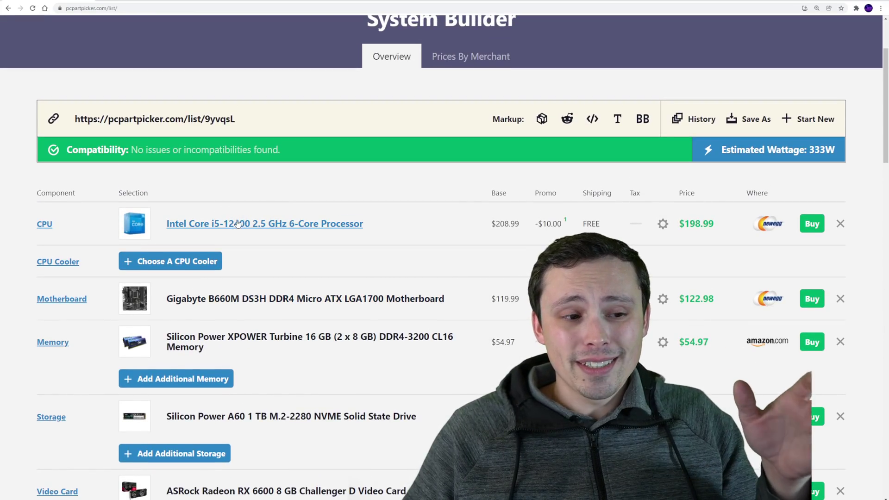
scroll(237, 224, down, 1)
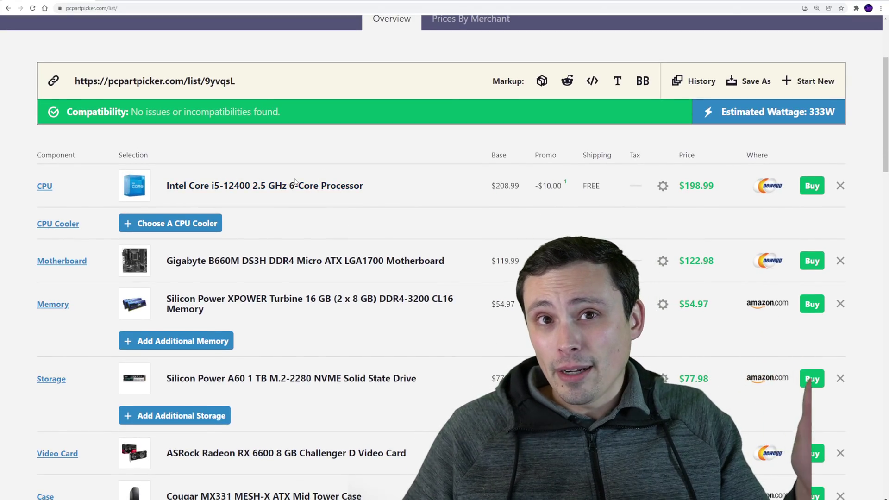
scroll(289, 204, down, 5)
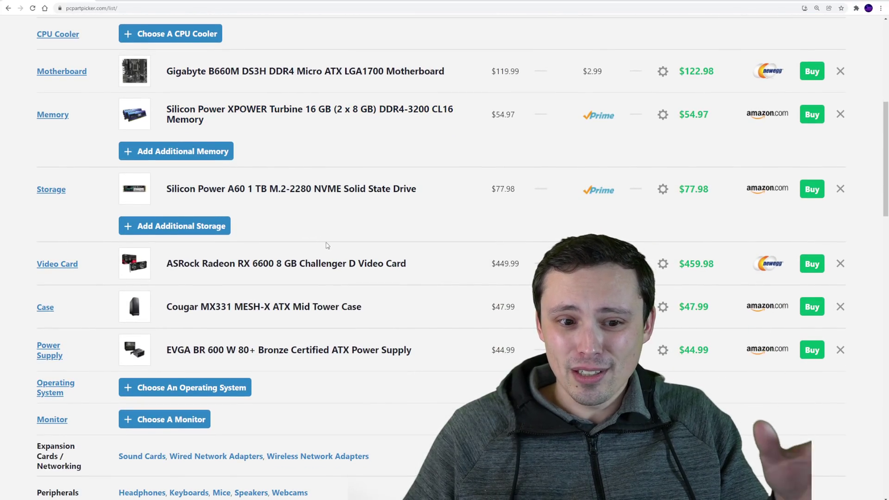
scroll(322, 250, up, 4)
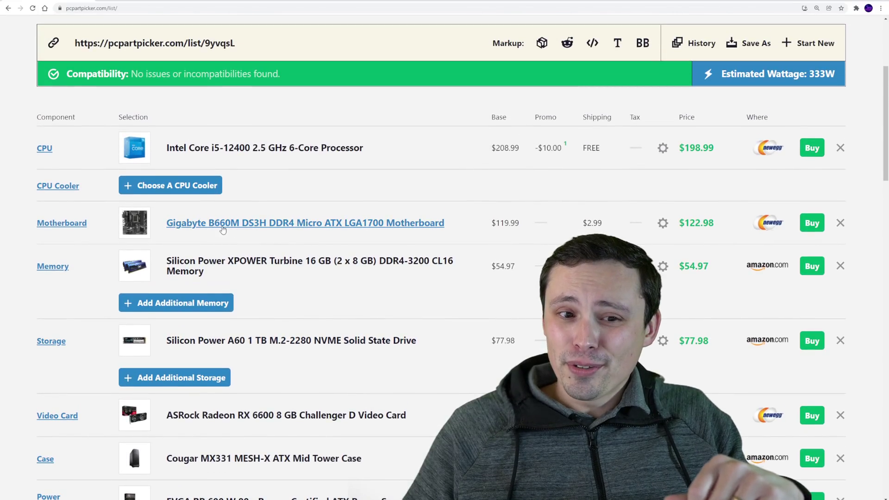
scroll(230, 221, down, 2)
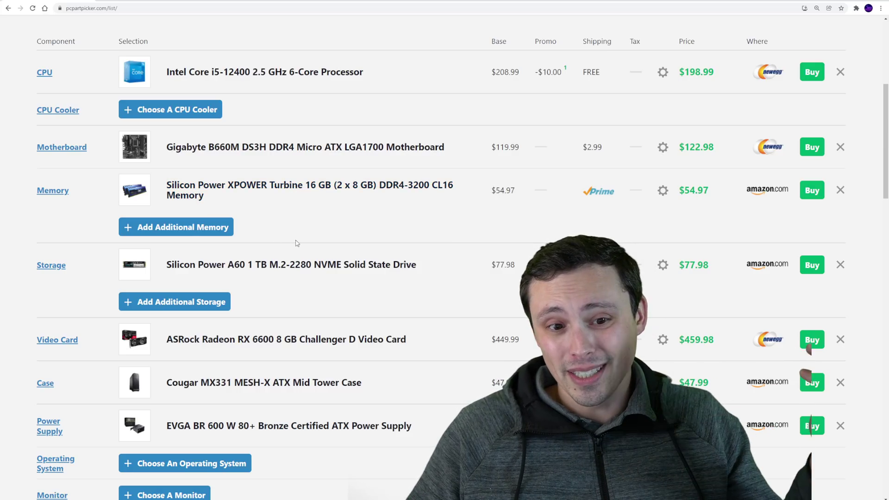
scroll(296, 246, down, 2)
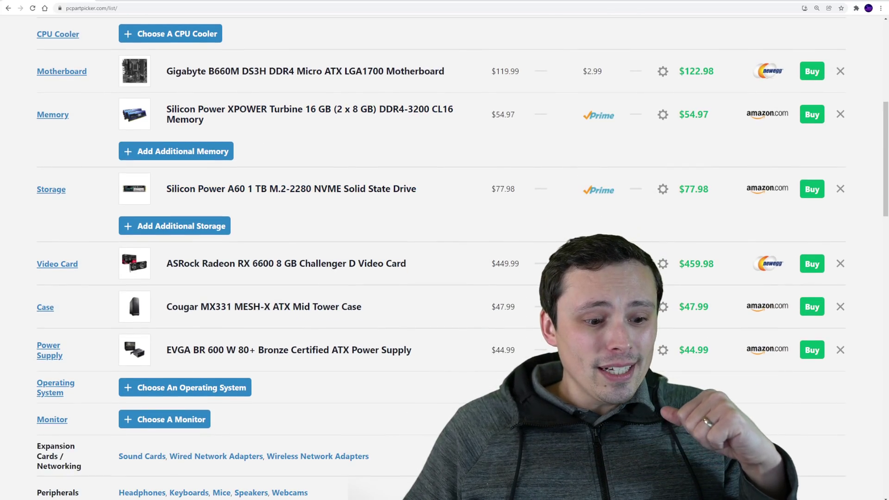